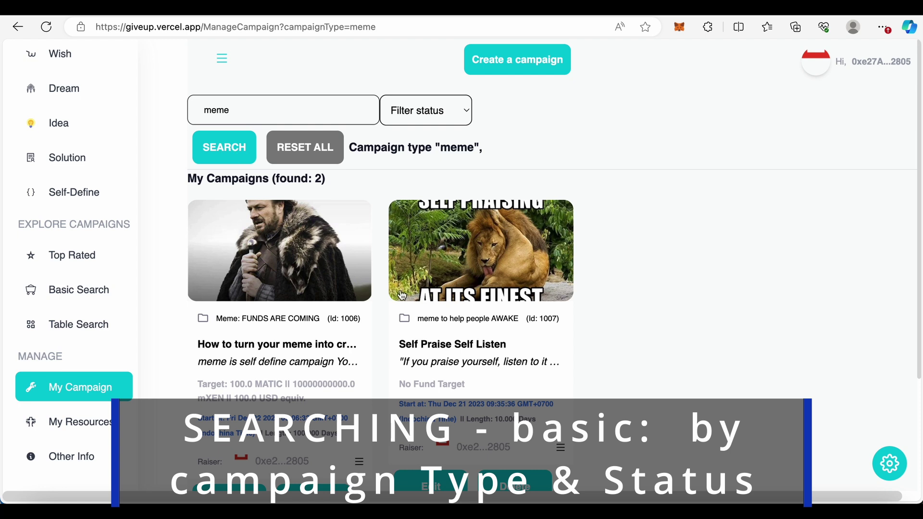
# Search my campaigns for the campaign type "meme funds".
pyautogui.scroll(-1, 420, 308)
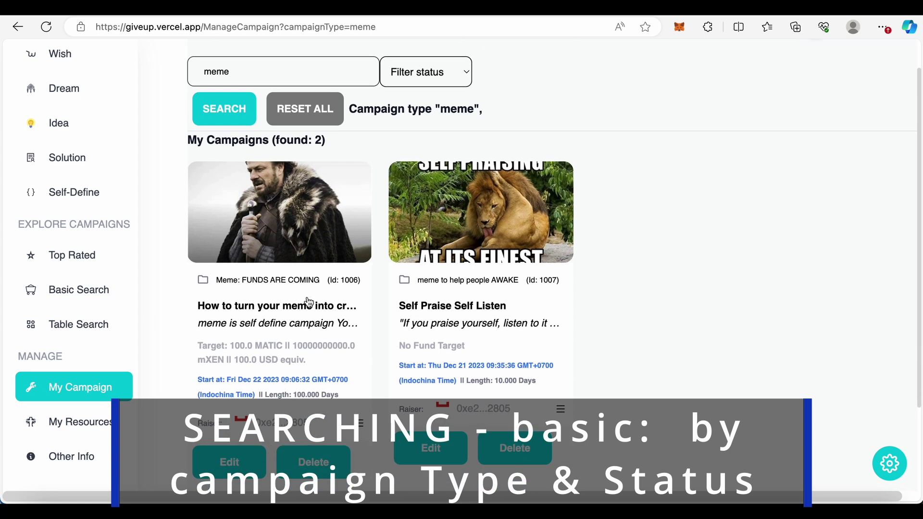
pyautogui.click(265, 71)
pyautogui.write('fund')
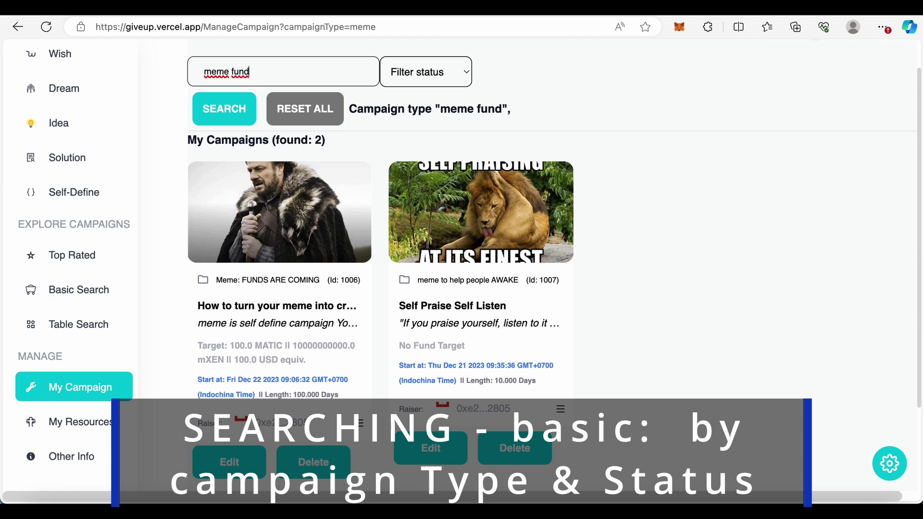
pyautogui.write('s')
pyautogui.click(232, 113)
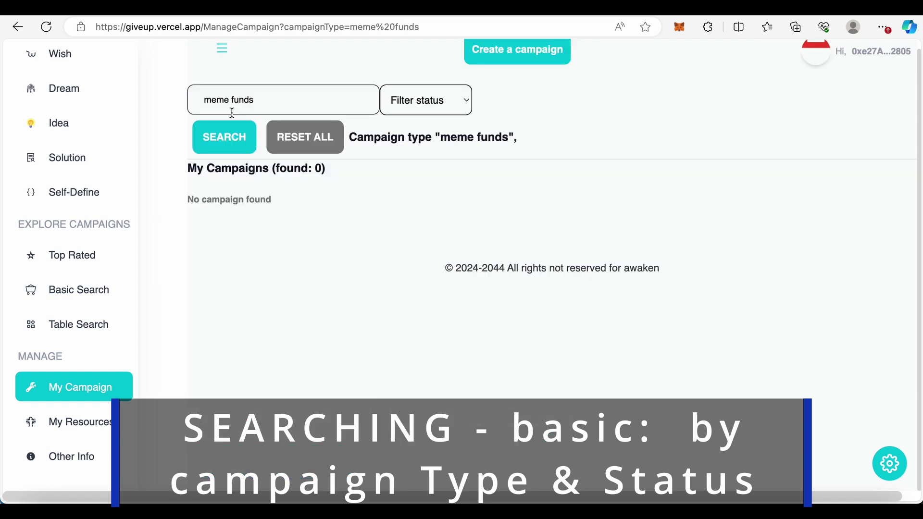
# Shorten the campaign type query to "funds" and search my campaigns again.
pyautogui.moveTo(233, 101); pyautogui.dragTo(193, 98)
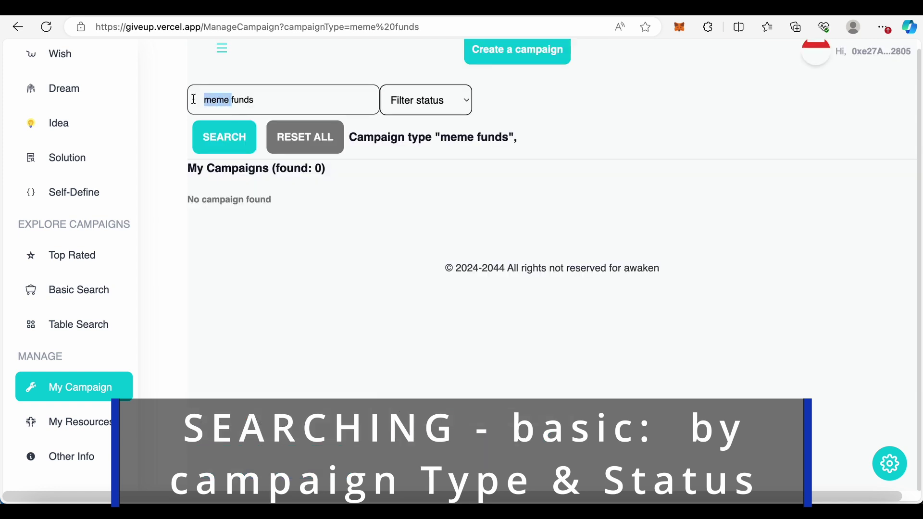
pyautogui.press('BackSpace')
pyautogui.click(236, 139)
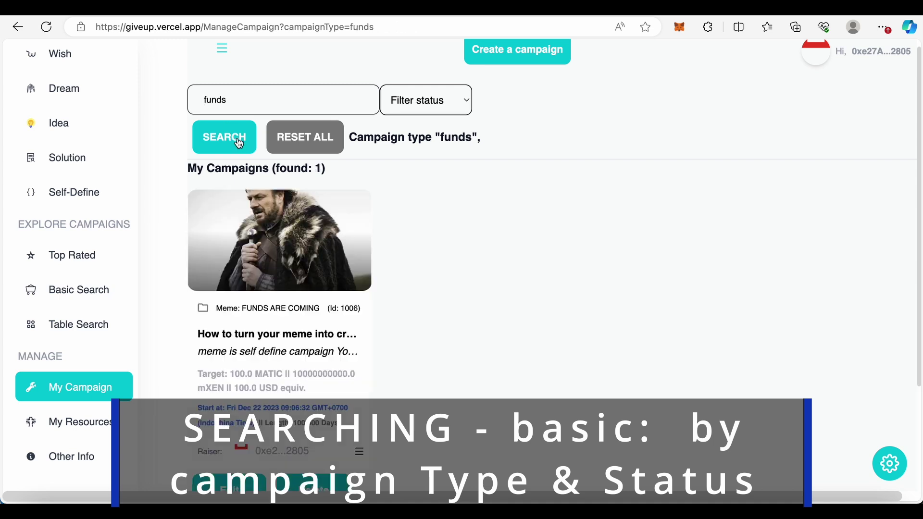
# Clear the campaign type query, reset the search, and look through the full list of my campaigns.
pyautogui.click(257, 96)
pyautogui.press('BackSpace')
pyautogui.click(228, 139)
pyautogui.click(312, 147)
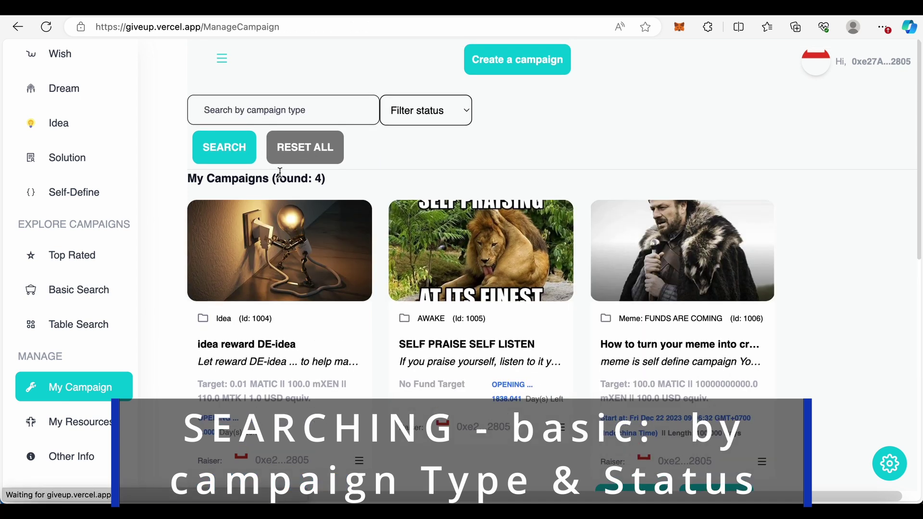
pyautogui.scroll(-2, 282, 178)
pyautogui.scroll(1, 282, 178)
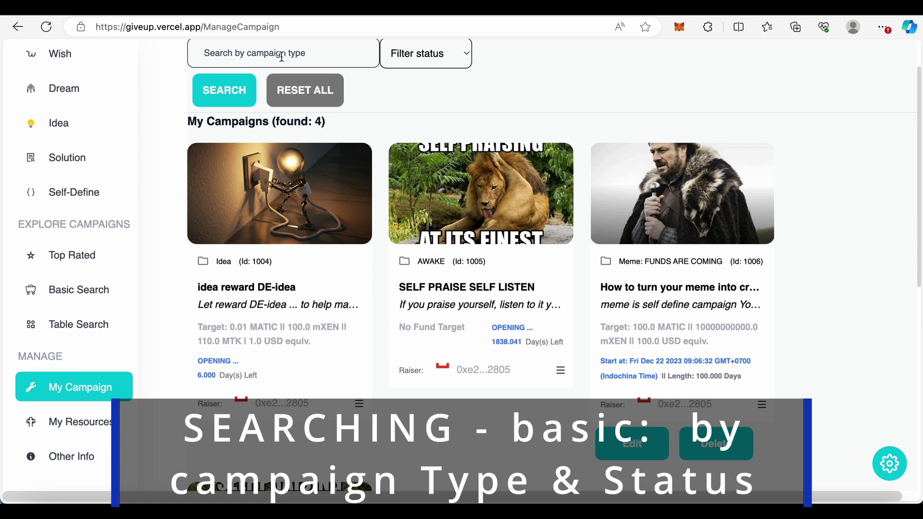
pyautogui.scroll(-5, 316, 233)
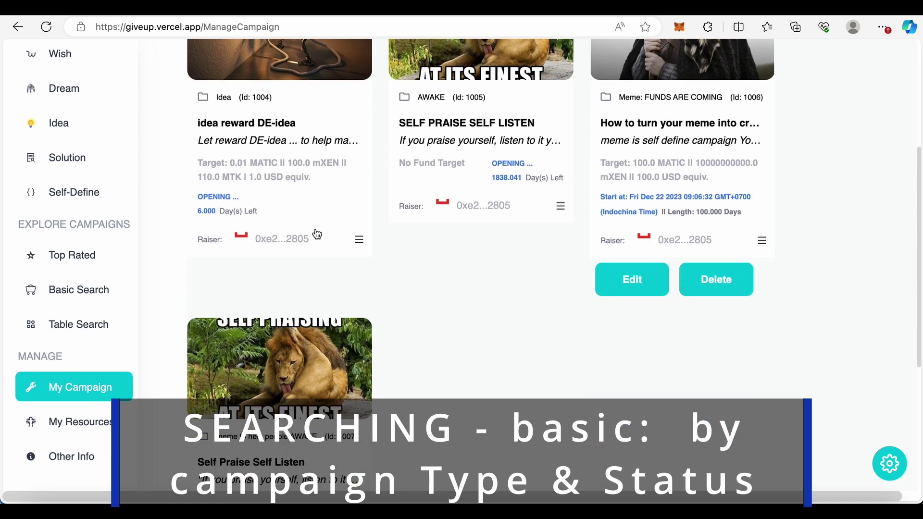
pyautogui.scroll(-2, 316, 233)
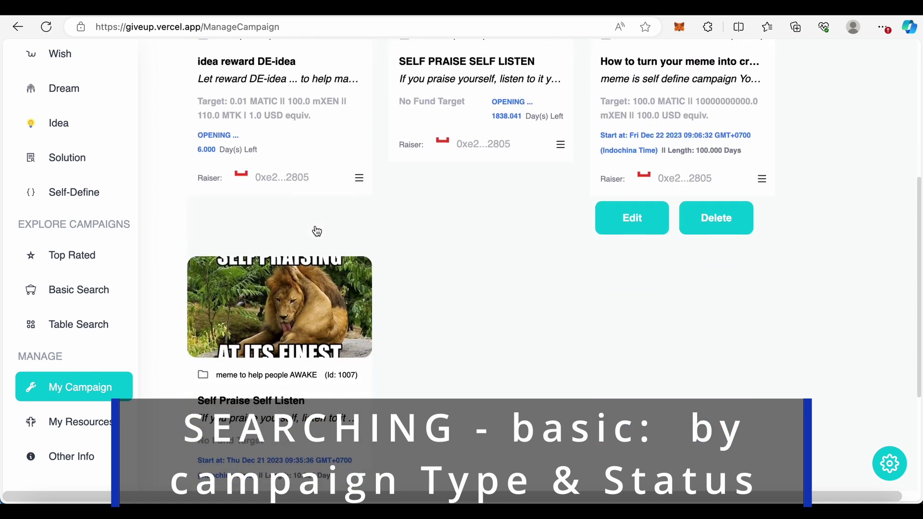
# Open Basic Search and search all campaigns with the status filter PAIDOUT.
pyautogui.click(88, 295)
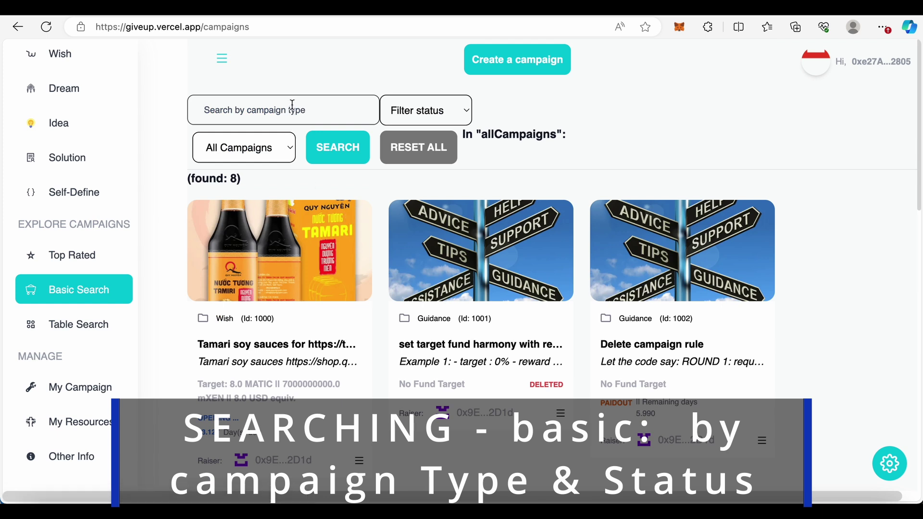
pyautogui.click(455, 120)
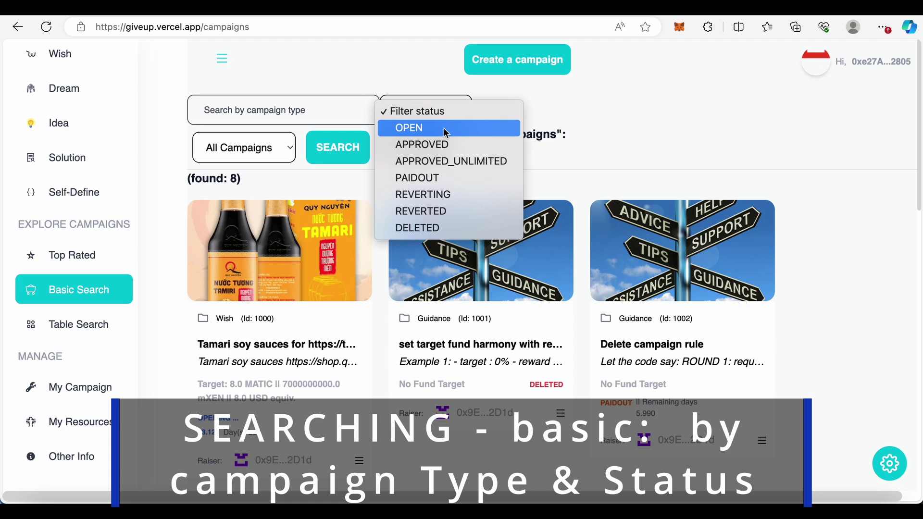
pyautogui.click(438, 179)
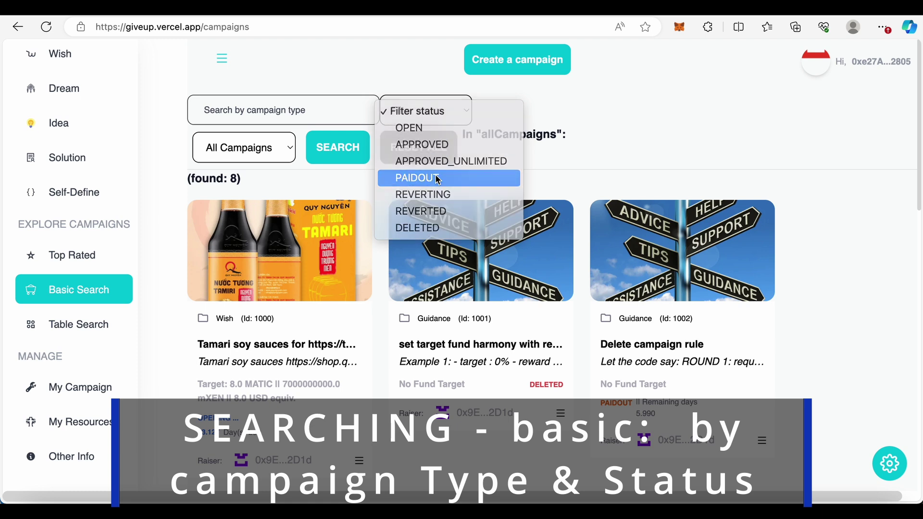
pyautogui.click(342, 149)
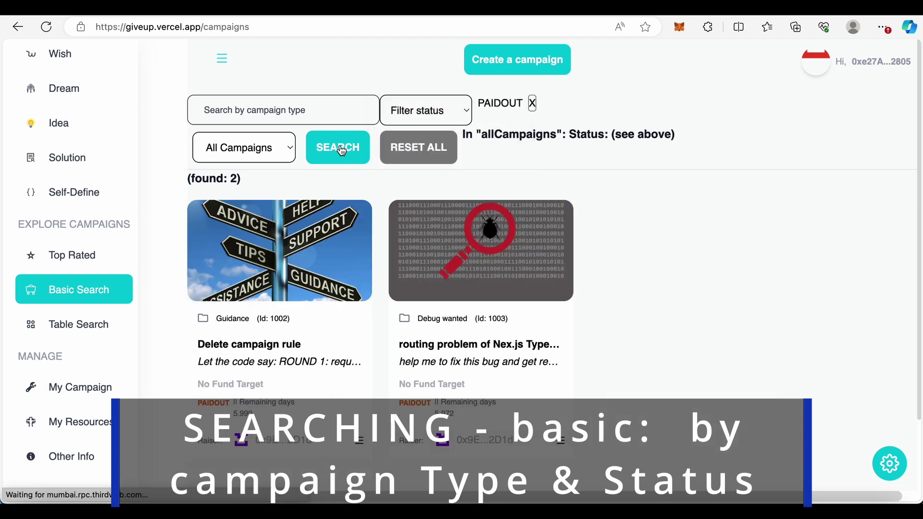
pyautogui.scroll(-1, 433, 250)
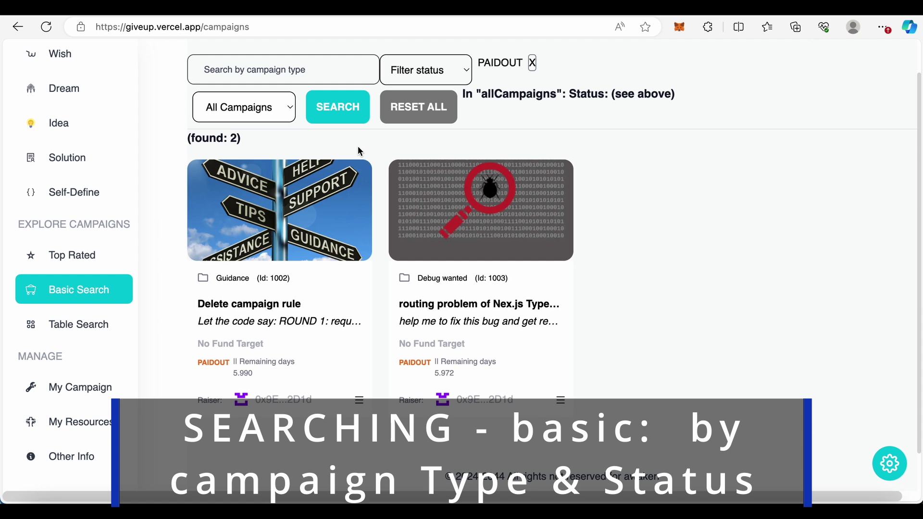
# Add the campaign type "debug" to the PAIDOUT filter and search all campaigns.
pyautogui.click(269, 76)
pyautogui.write('de')
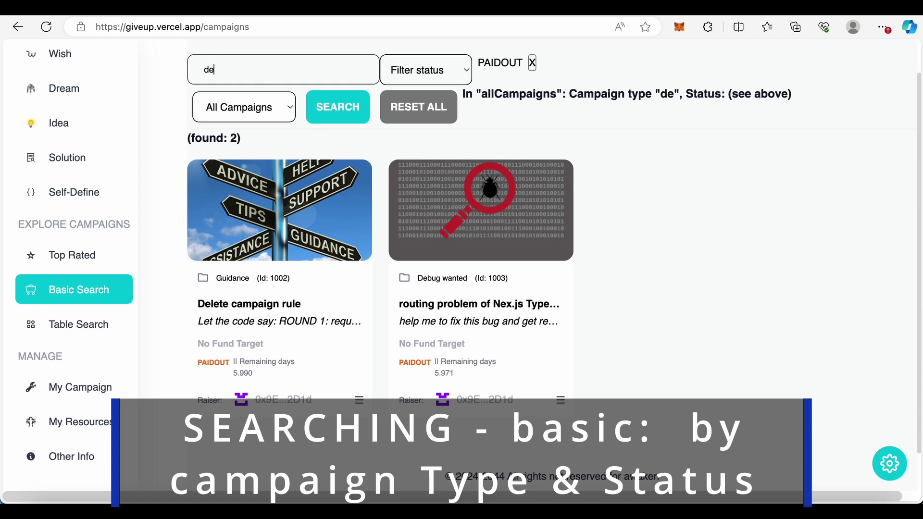
pyautogui.write('bug')
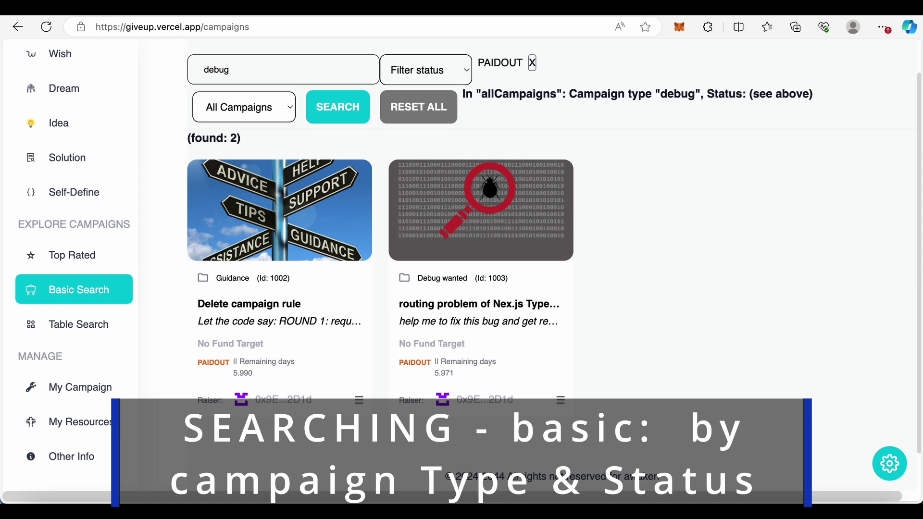
pyautogui.click(339, 116)
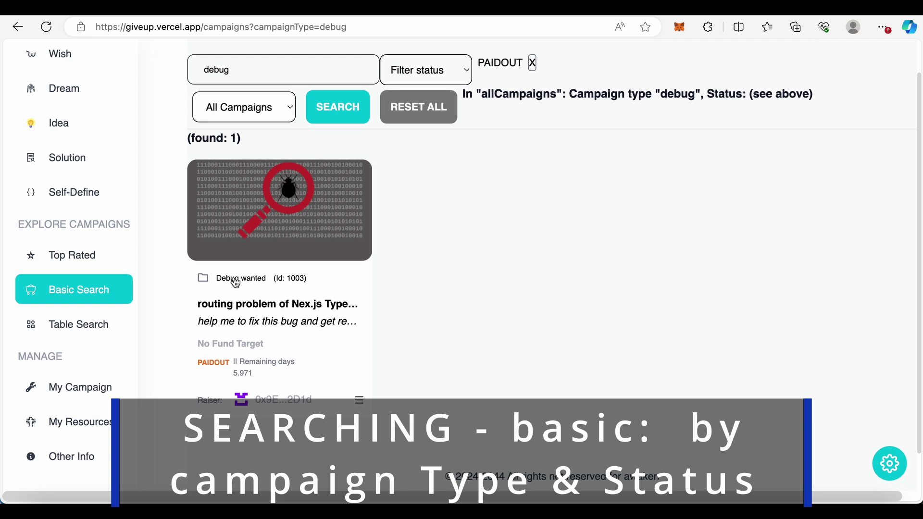
pyautogui.scroll(-1, 62, 398)
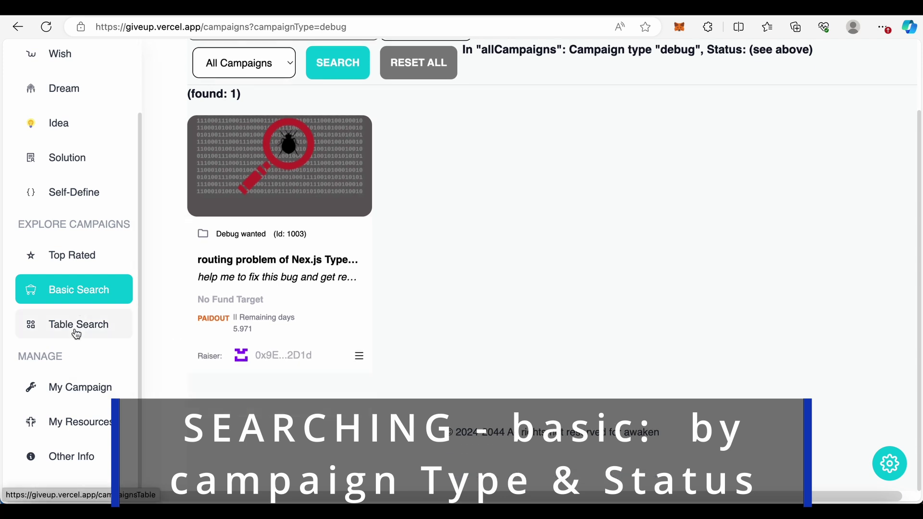
# Open Table Search and look through the table of all campaigns and its column options.
pyautogui.click(77, 334)
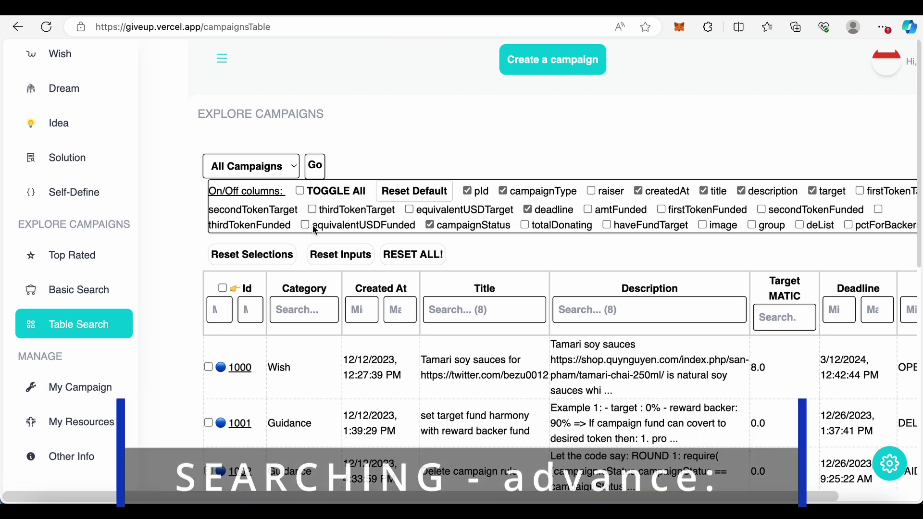
pyautogui.click(272, 167)
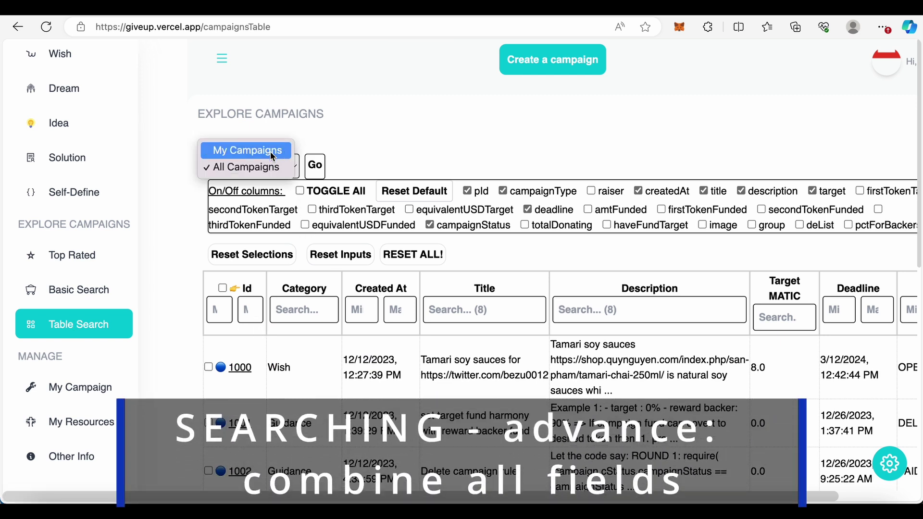
pyautogui.click(420, 165)
pyautogui.scroll(-2, 420, 168)
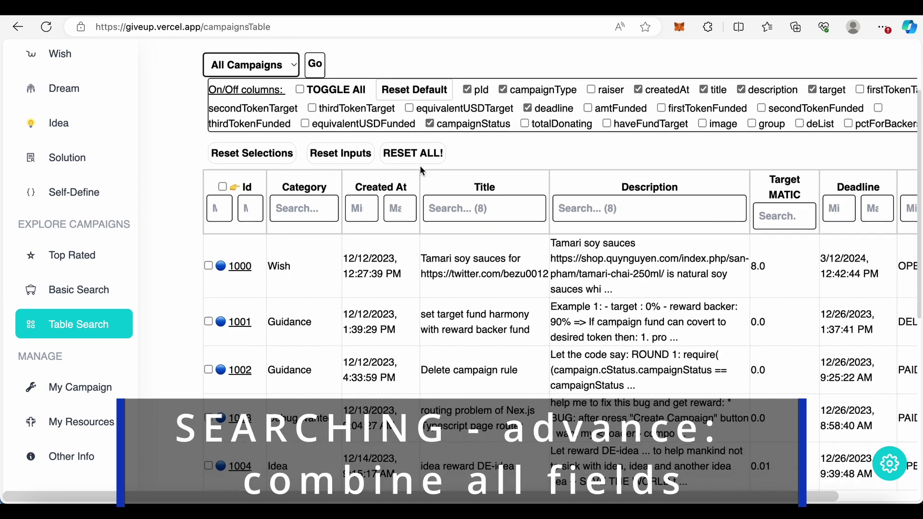
pyautogui.scroll(-5, 421, 168)
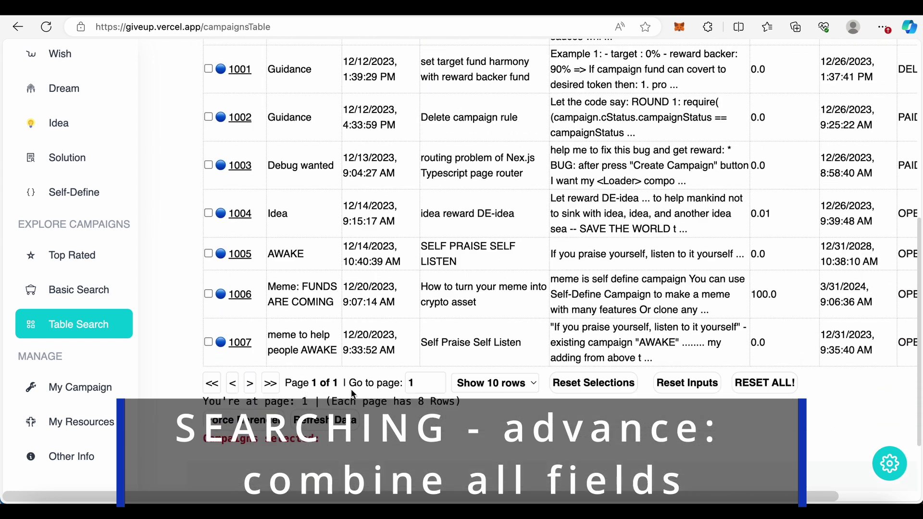
pyautogui.scroll(6, 672, 406)
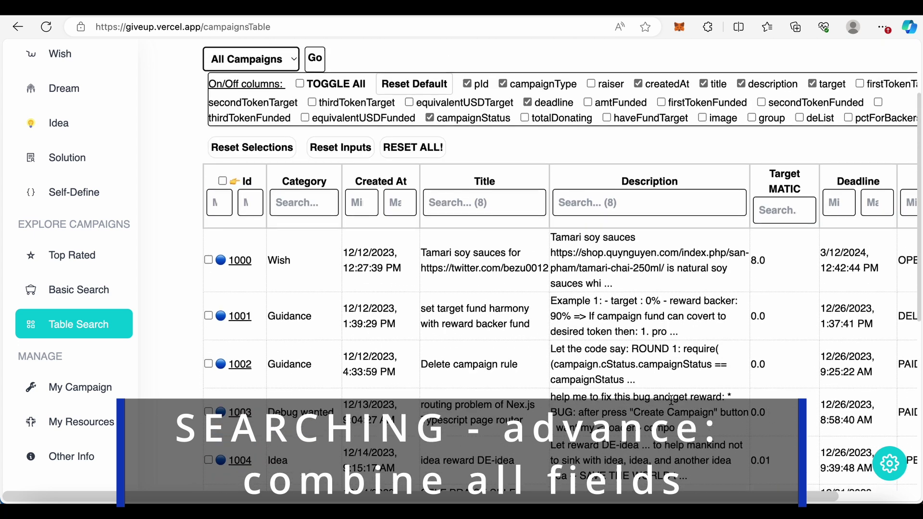
# Switch the campaign table's scope to My Campaigns and load it.
pyautogui.click(278, 104)
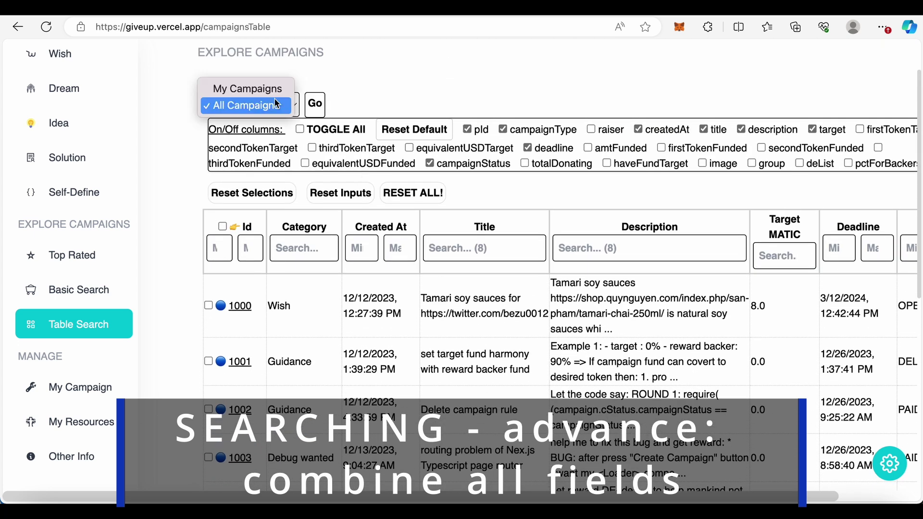
pyautogui.click(251, 92)
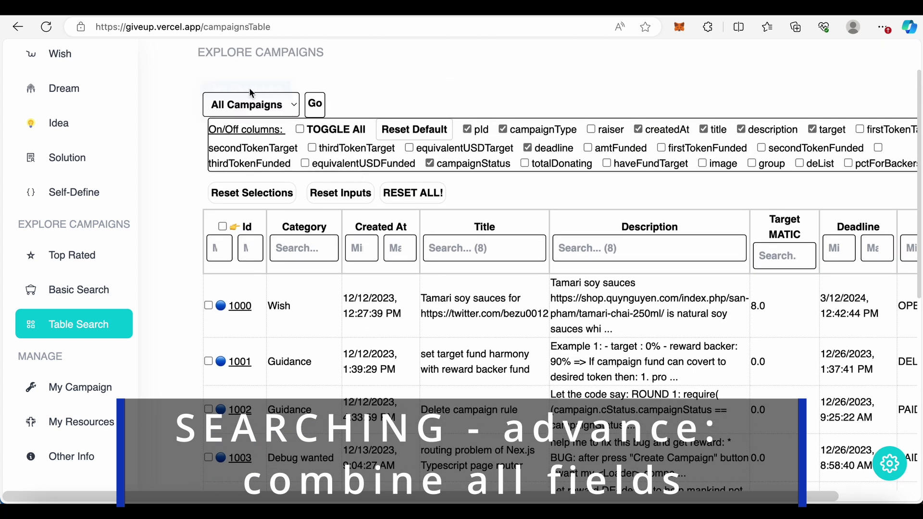
pyautogui.click(314, 105)
# Examine the rows of my campaigns and the table's columns across to Status.
pyautogui.scroll(-6, 336, 182)
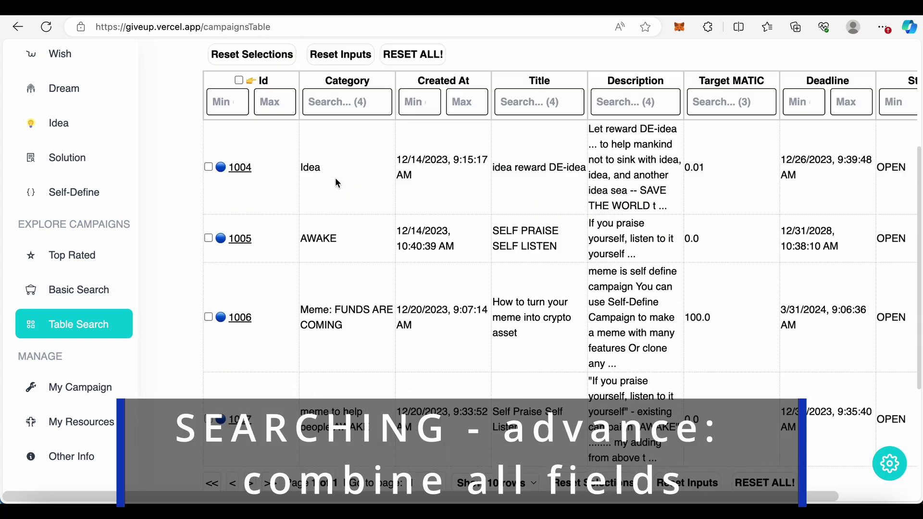
pyautogui.scroll(3, 318, 251)
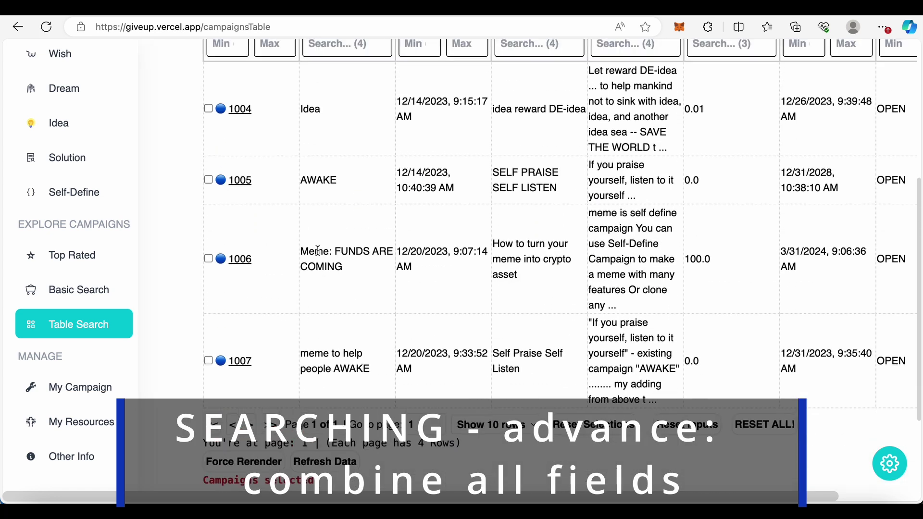
pyautogui.scroll(-2, 318, 251)
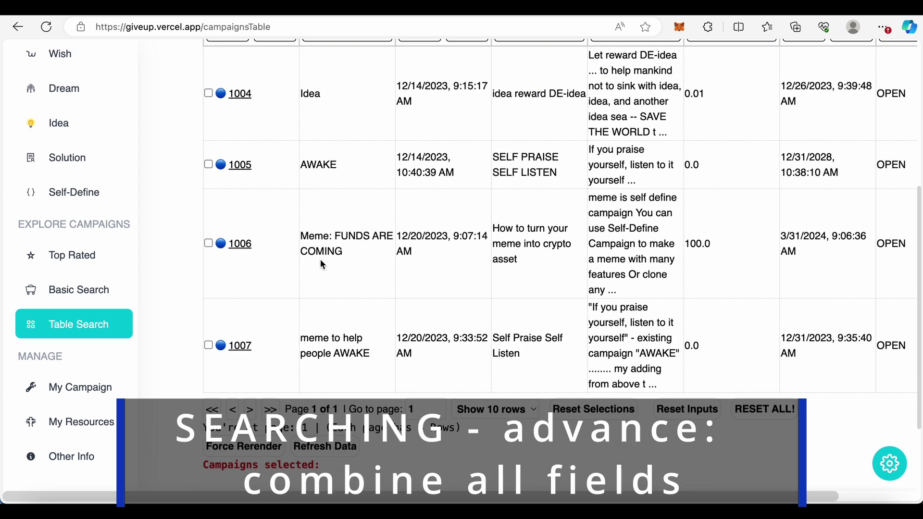
pyautogui.scroll(1, 320, 260)
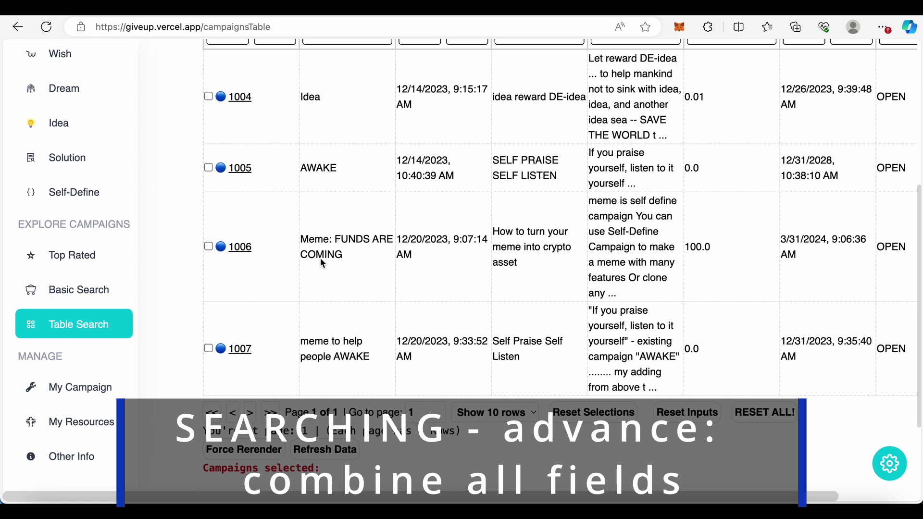
pyautogui.scroll(5, 320, 258)
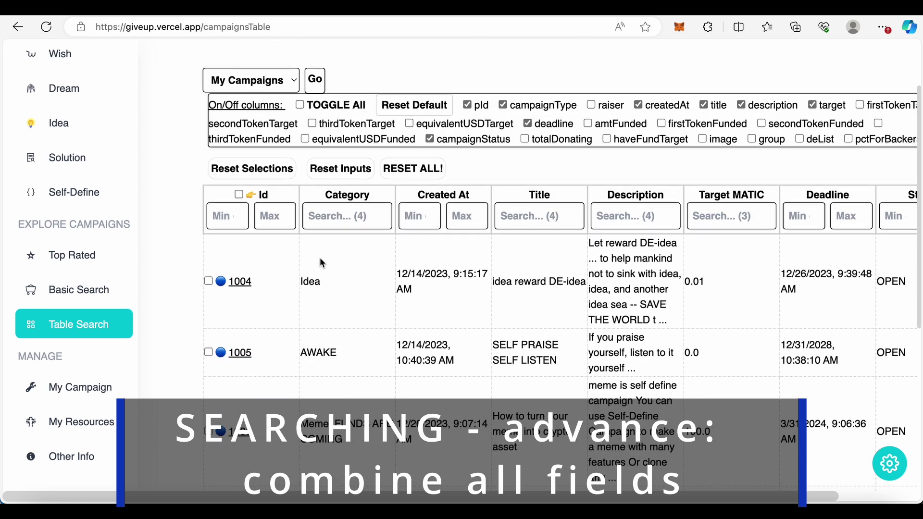
pyautogui.scroll(2, 321, 258)
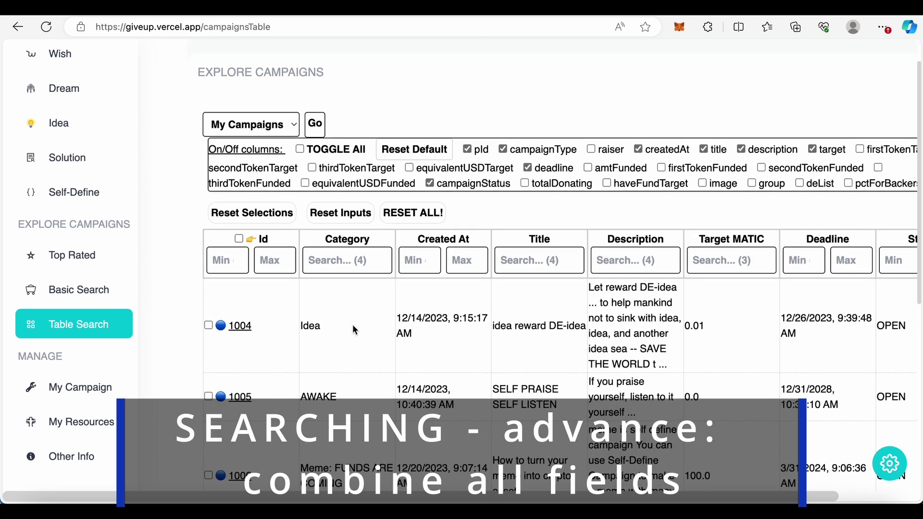
pyautogui.hscroll(3, 353, 325)
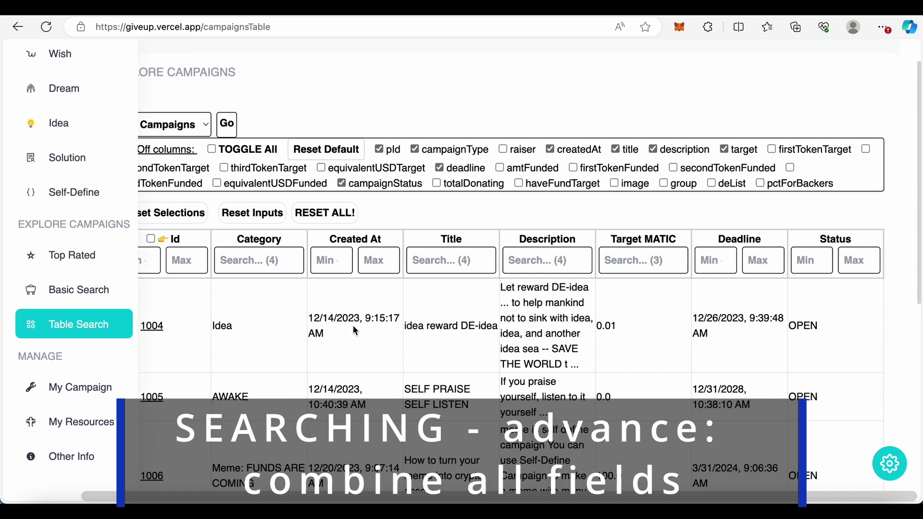
pyautogui.hscroll(-3, 353, 325)
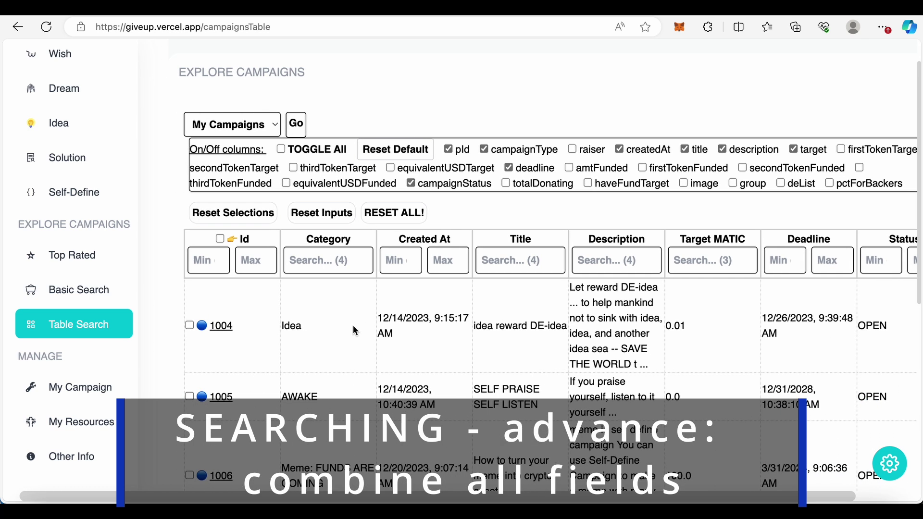
# Filter the table's Category column by "meme".
pyautogui.click(307, 261)
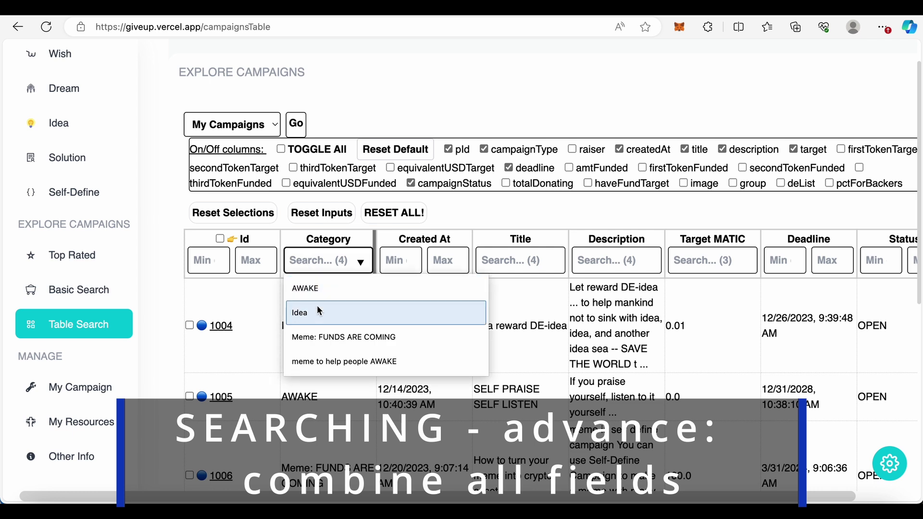
pyautogui.write('meme')
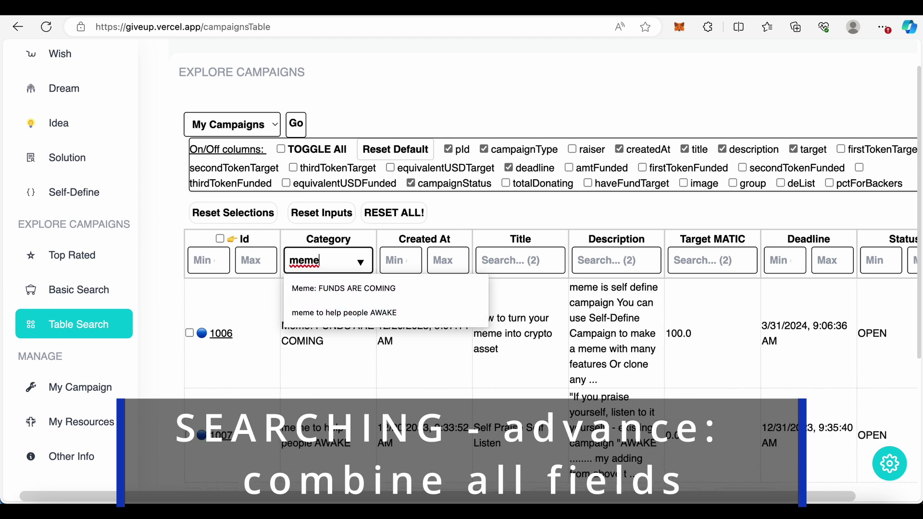
# Try narrowing the table's Category filter to "meme funds".
pyautogui.click(337, 373)
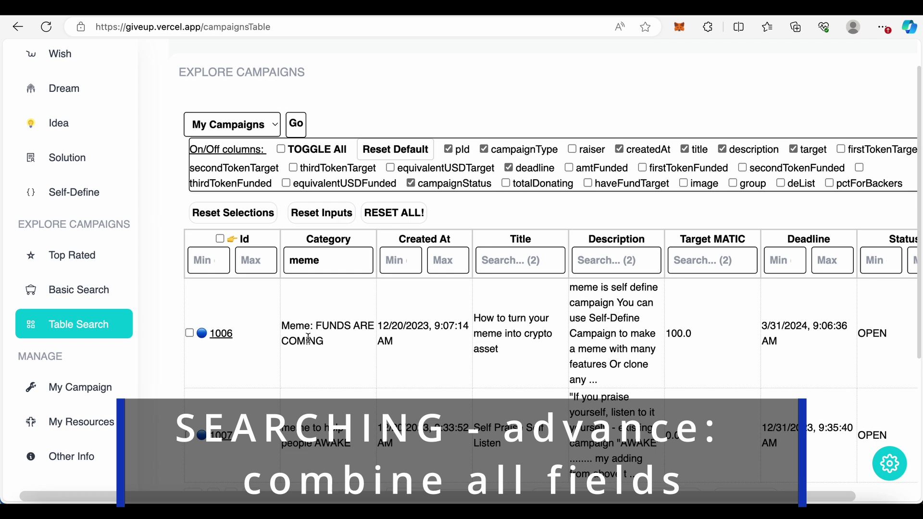
pyautogui.scroll(-1, 308, 338)
pyautogui.scroll(-1, 309, 338)
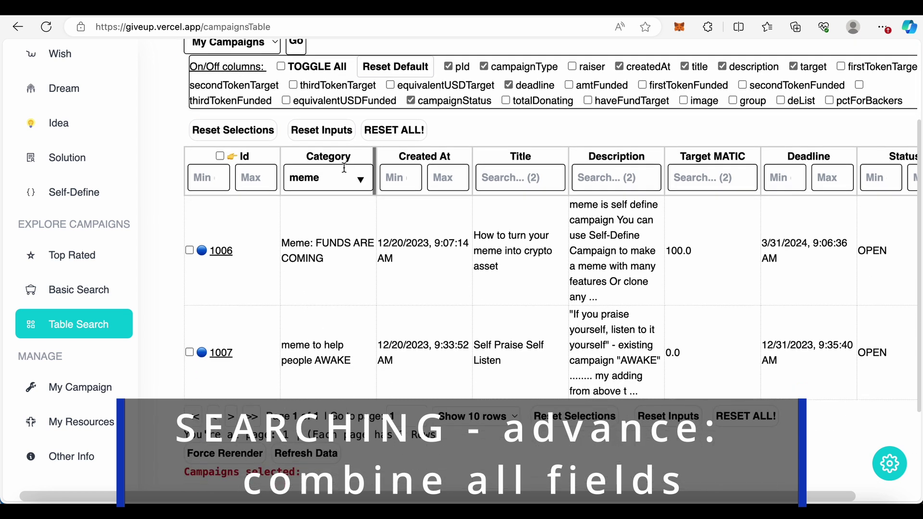
pyautogui.click(334, 183)
pyautogui.write('funds')
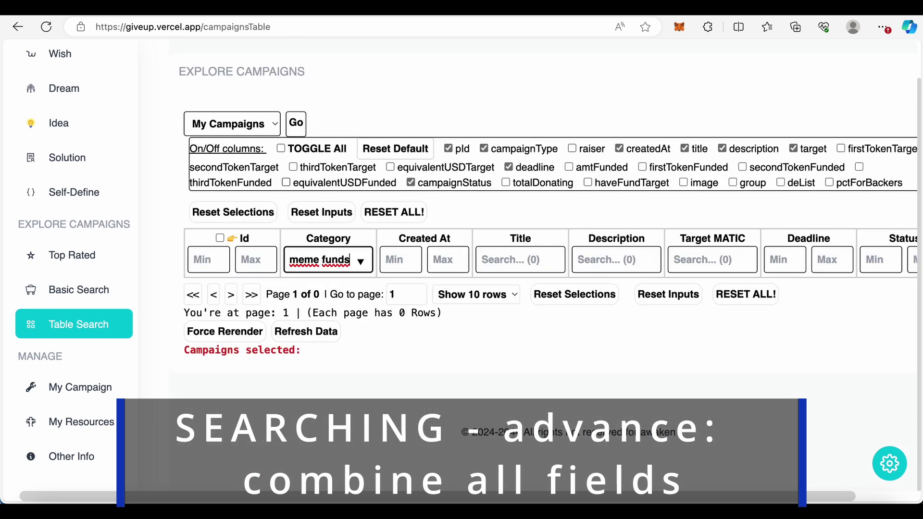
# Restore the Category filter to "meme".
pyautogui.press('BackSpace')
pyautogui.press('BackSpace')
pyautogui.press('BackSpace')
pyautogui.press('BackSpace')
pyautogui.press('BackSpace')
pyautogui.press('BackSpace')
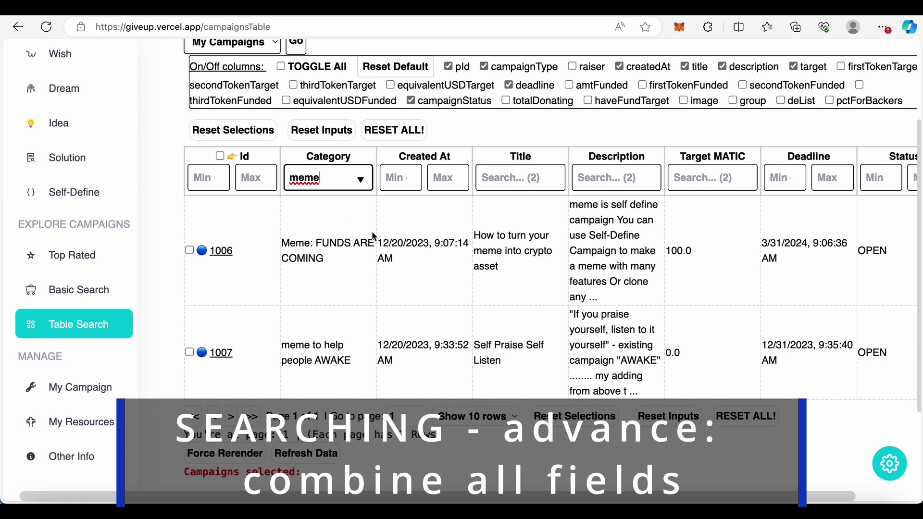
# Limit the Id column to the range 1006 to 1007.
pyautogui.click(221, 176)
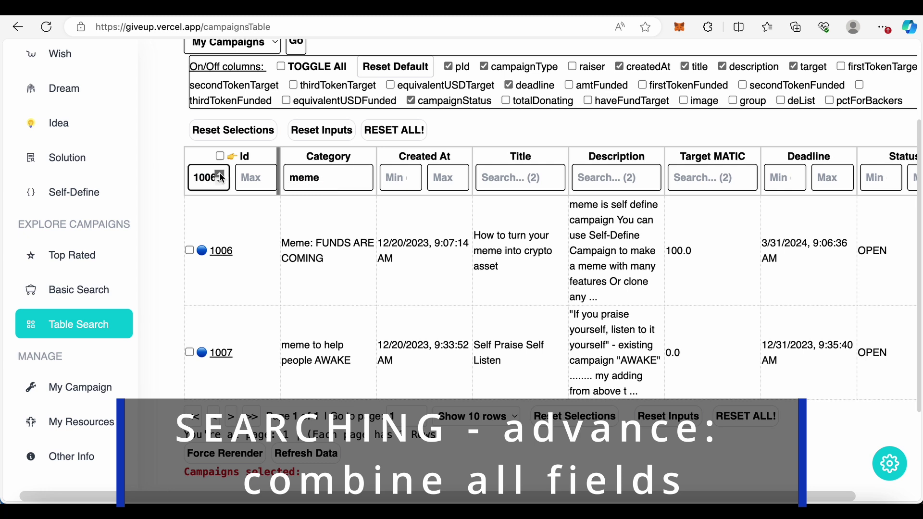
pyautogui.click(221, 186)
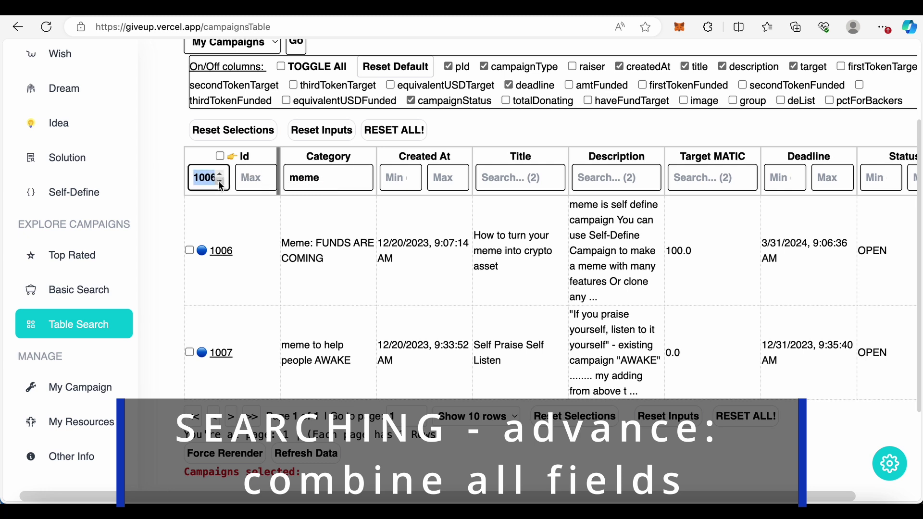
pyautogui.click(268, 180)
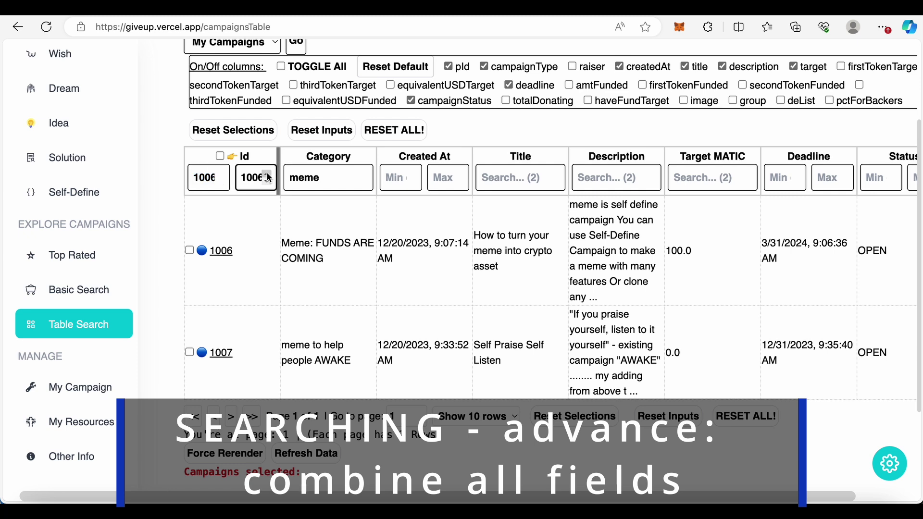
pyautogui.click(268, 177)
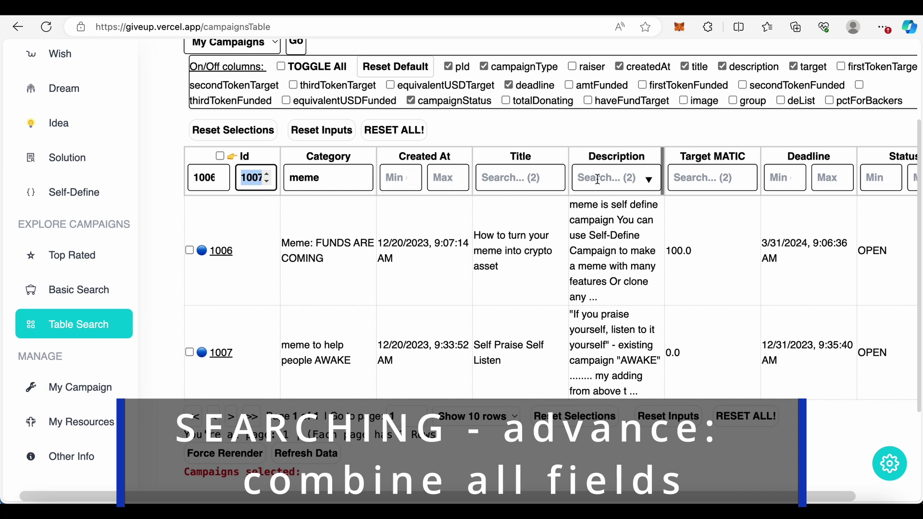
# Try filtering the Target MATIC column by the suggested value 0.0, and replace it with 88.
pyautogui.click(700, 179)
pyautogui.click(691, 204)
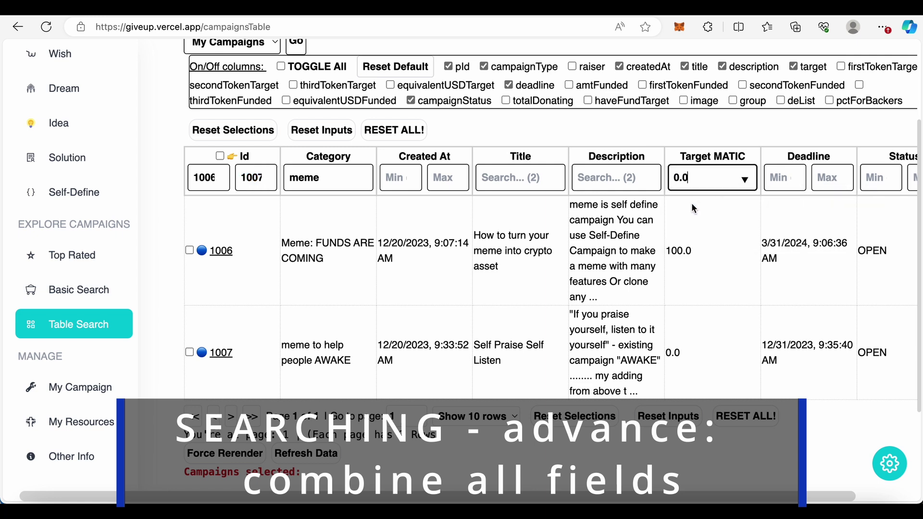
pyautogui.click(720, 176)
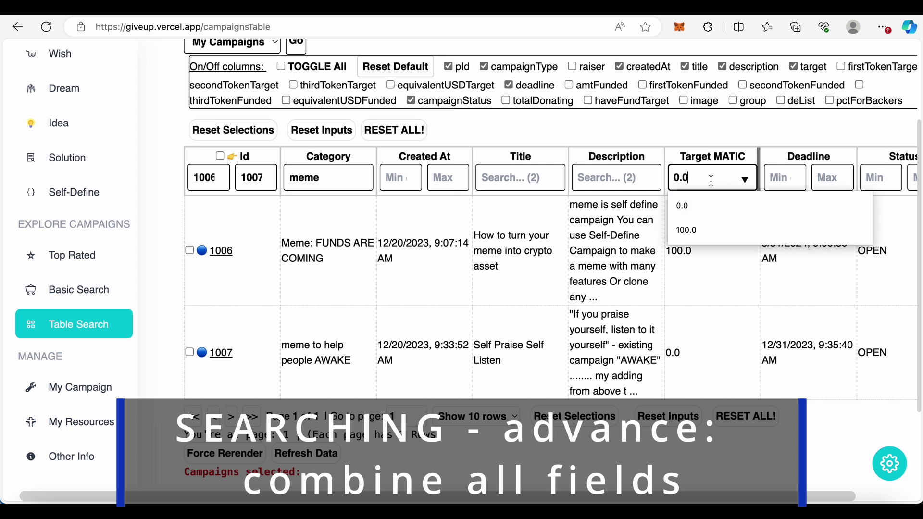
pyautogui.moveTo(698, 178); pyautogui.dragTo(657, 177)
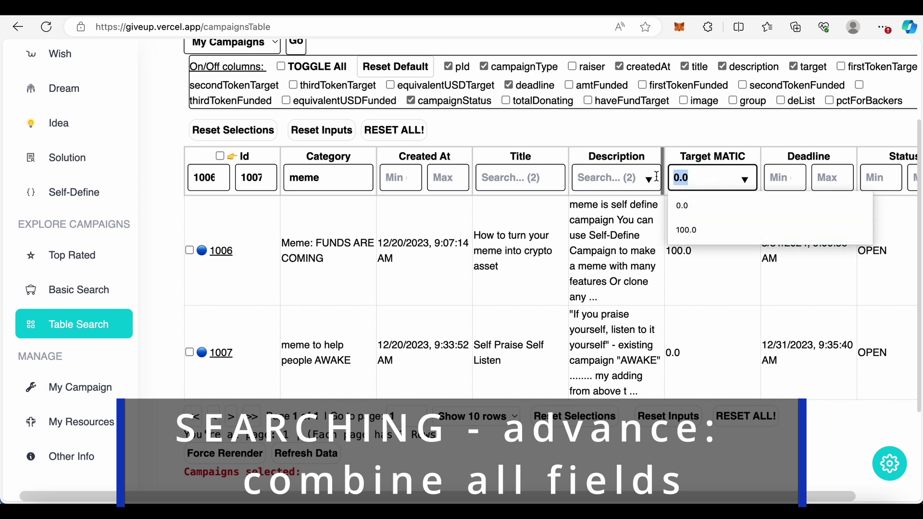
pyautogui.write('88')
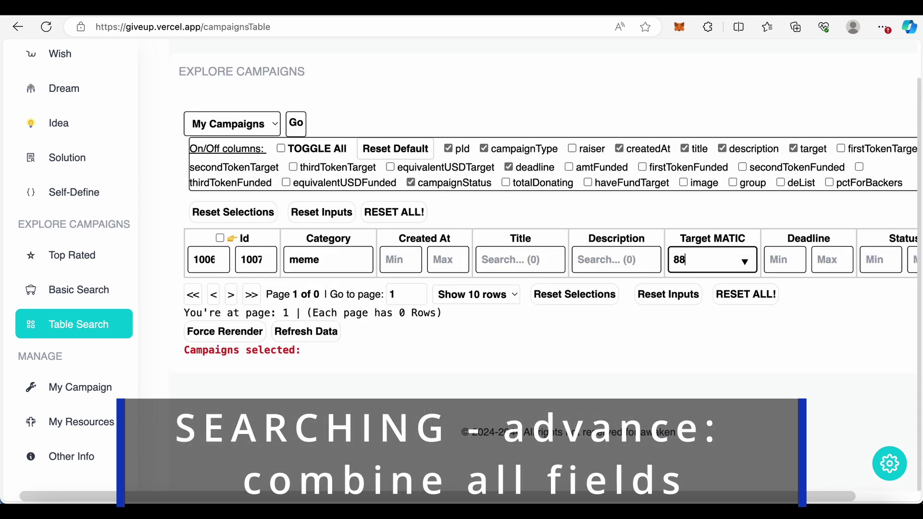
# Set the Target MATIC filter to 1000.
pyautogui.press('BackSpace')
pyautogui.press('BackSpace')
pyautogui.write('1')
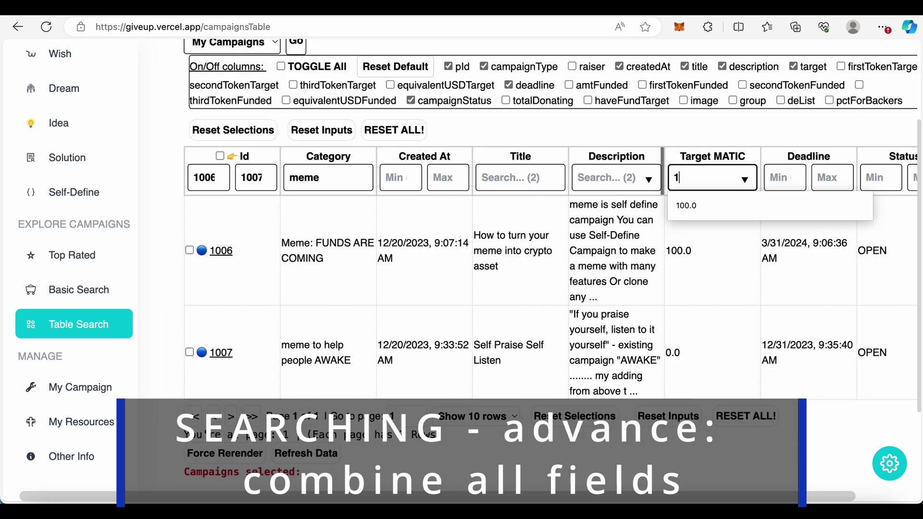
pyautogui.write('000')
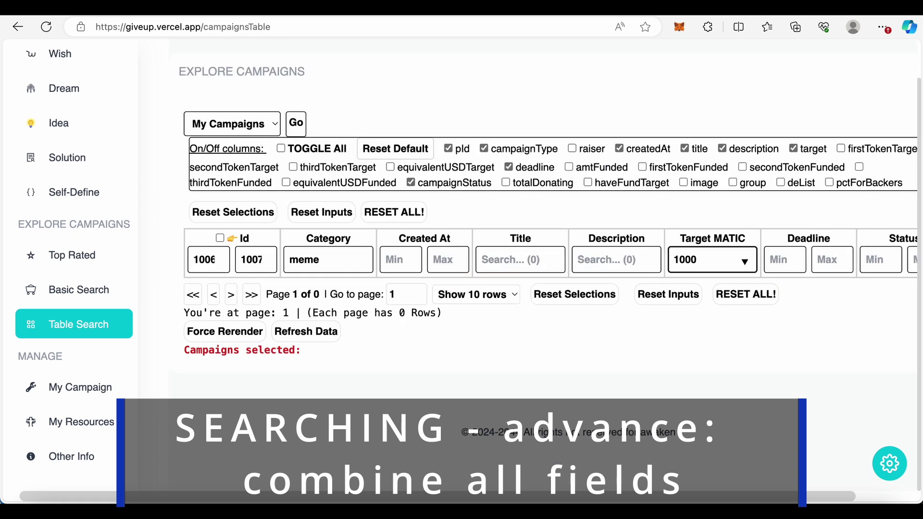
# Reset the table's selections and clear all column filter inputs.
pyautogui.click(236, 217)
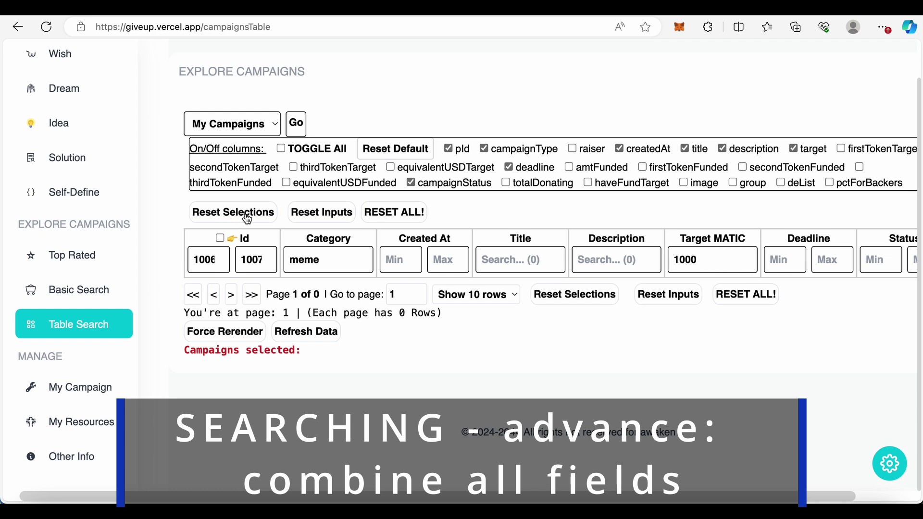
pyautogui.click(323, 214)
pyautogui.scroll(-2, 323, 214)
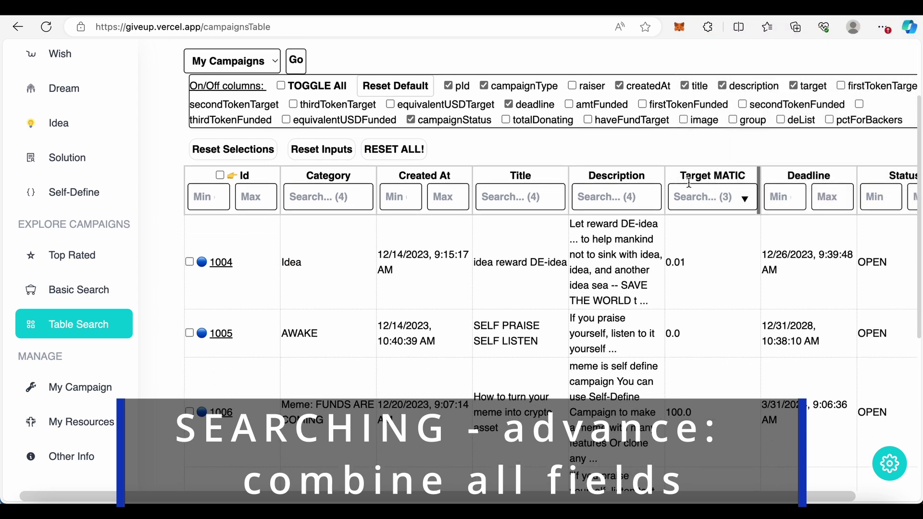
pyautogui.hscroll(3, 711, 219)
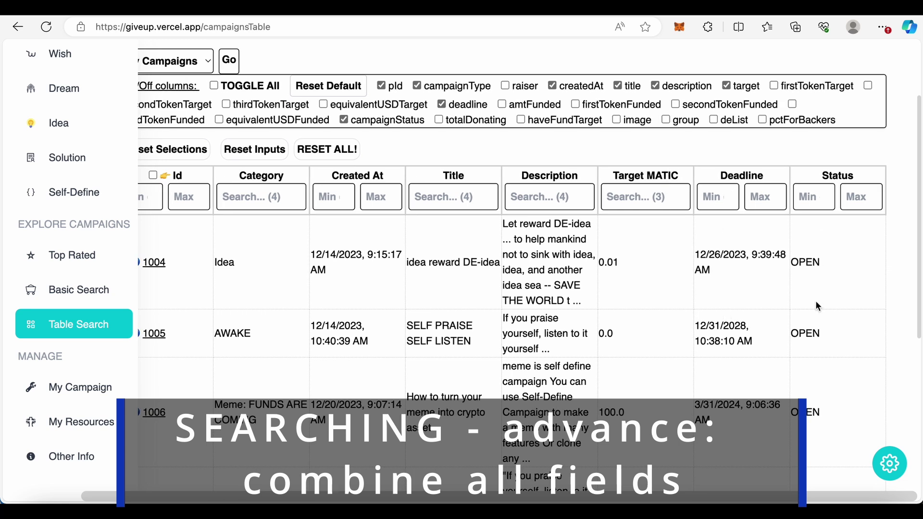
# Switch the campaign table's scope to All Campaigns, load it and look through the rows and their statuses.
pyautogui.click(203, 65)
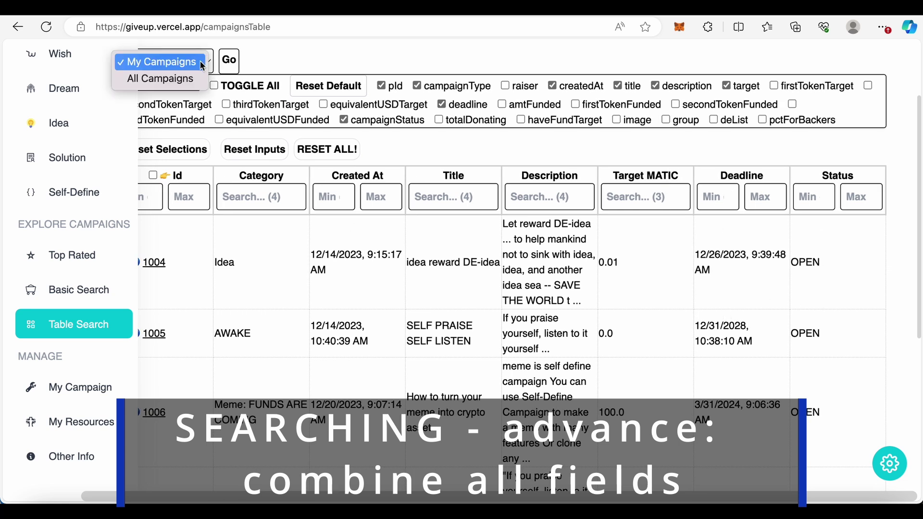
pyautogui.click(181, 80)
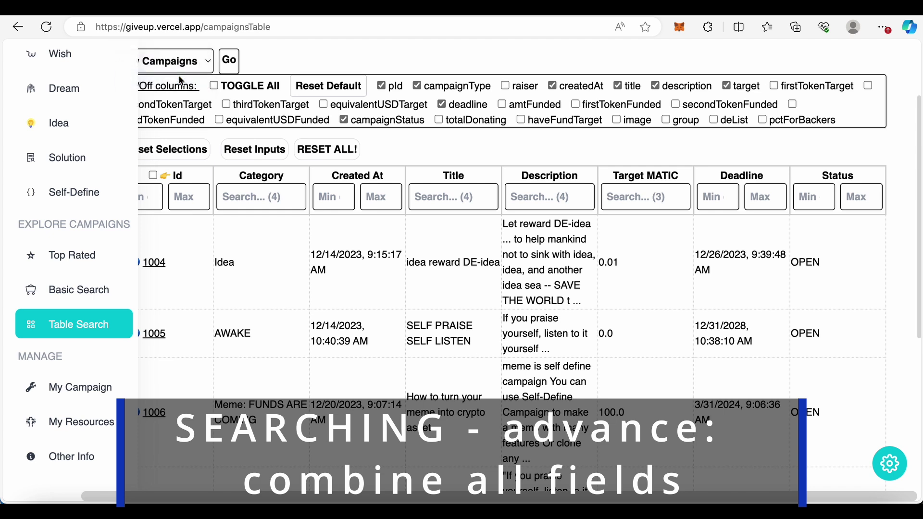
pyautogui.click(228, 66)
pyautogui.scroll(-1, 605, 284)
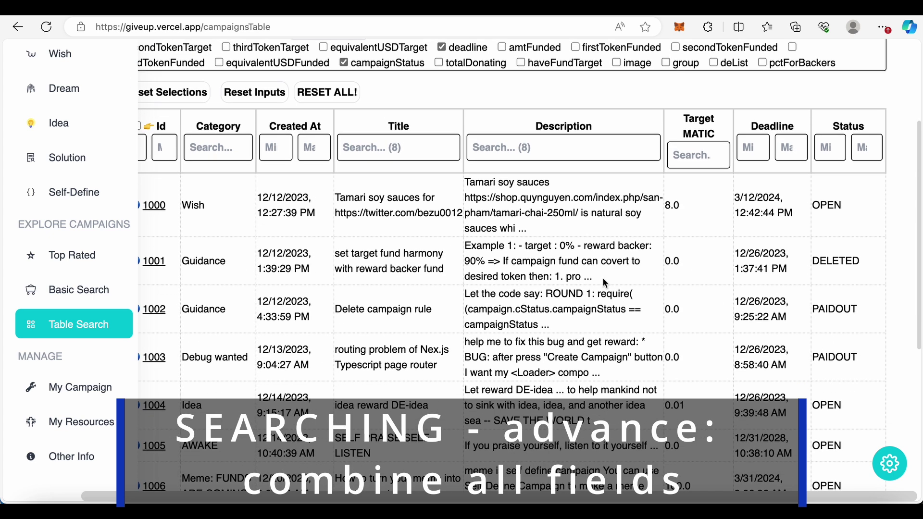
pyautogui.scroll(-2, 789, 300)
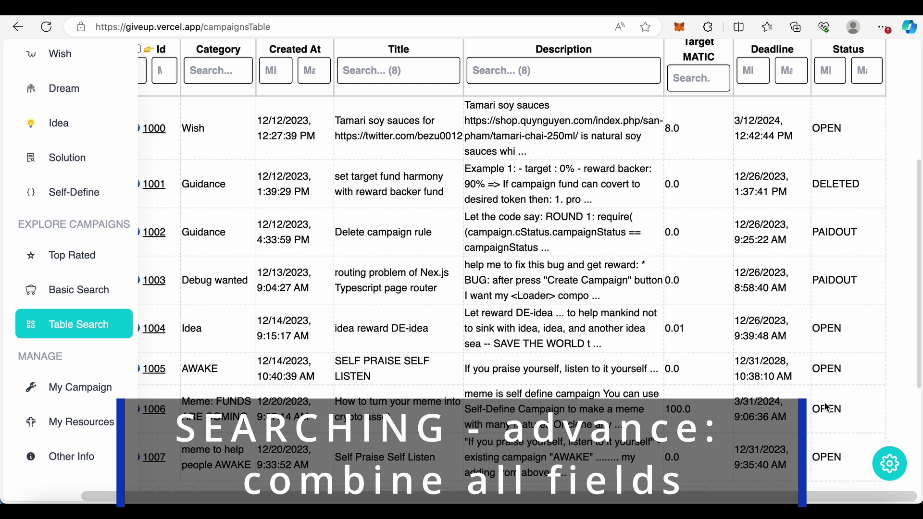
pyautogui.scroll(-2, 826, 364)
pyautogui.scroll(4, 825, 364)
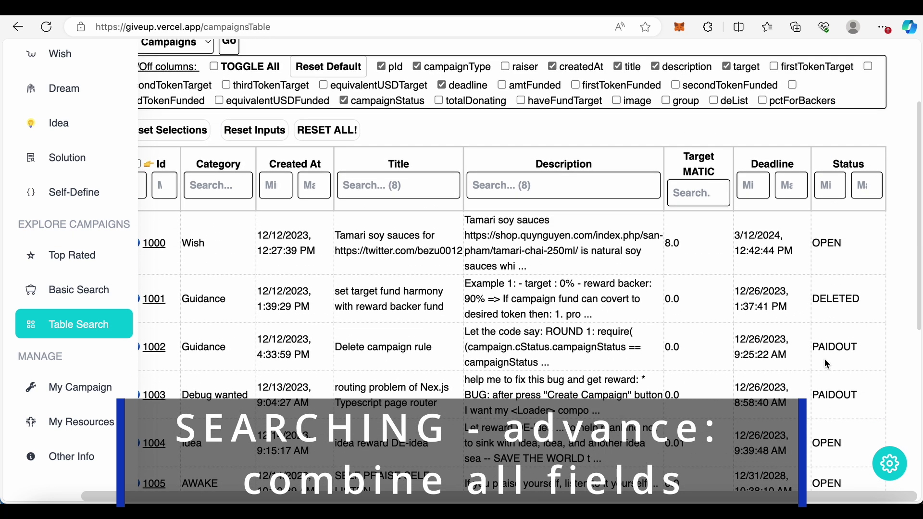
pyautogui.scroll(1, 827, 364)
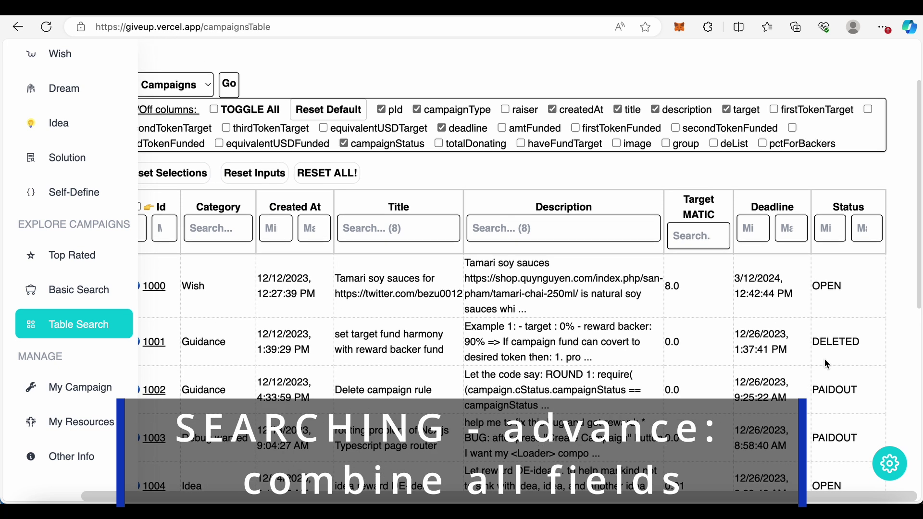
# Turn on the amtFunded column and look through its values for all campaigns.
pyautogui.click(502, 128)
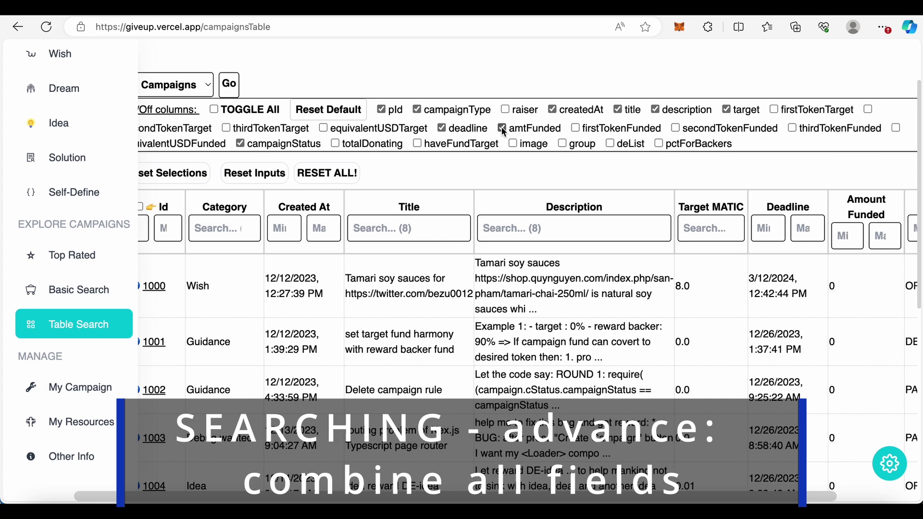
pyautogui.hscroll(3, 728, 312)
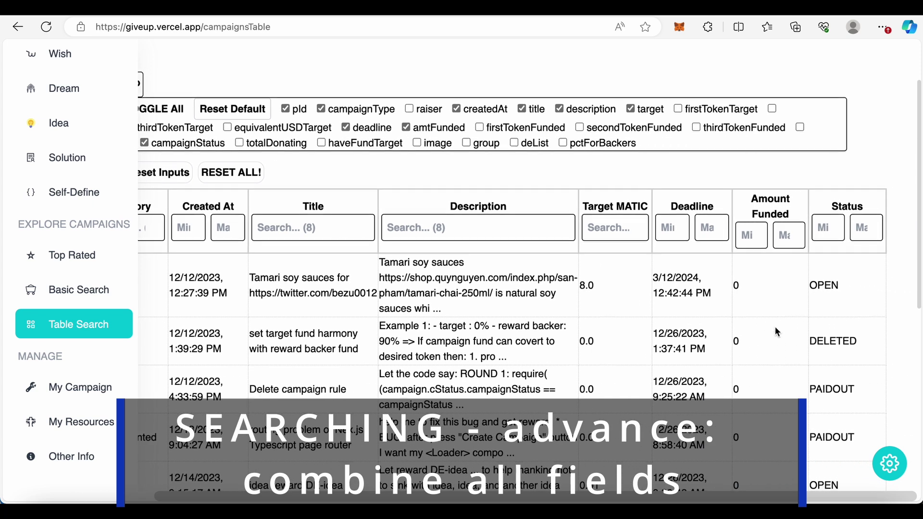
pyautogui.scroll(-5, 778, 332)
pyautogui.scroll(6, 777, 331)
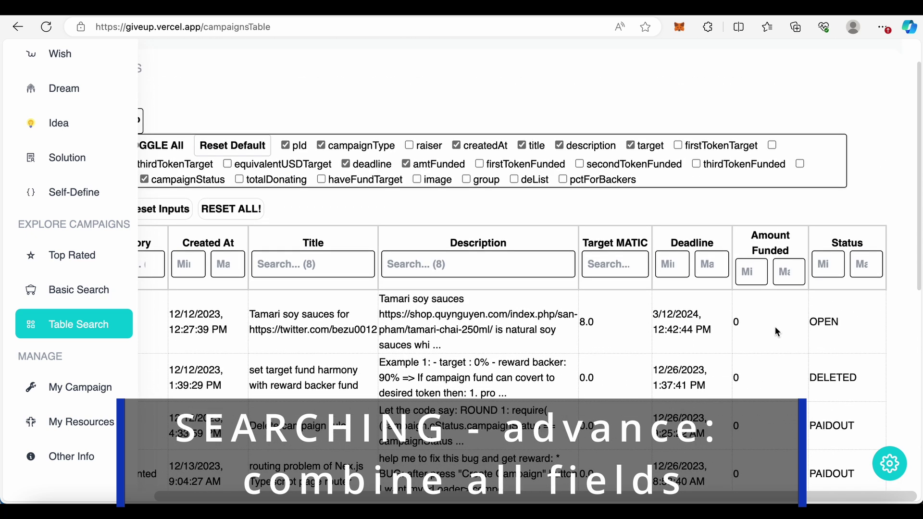
# Turn on the firstTokenFunded column and look through its mXEN Funded values.
pyautogui.click(480, 164)
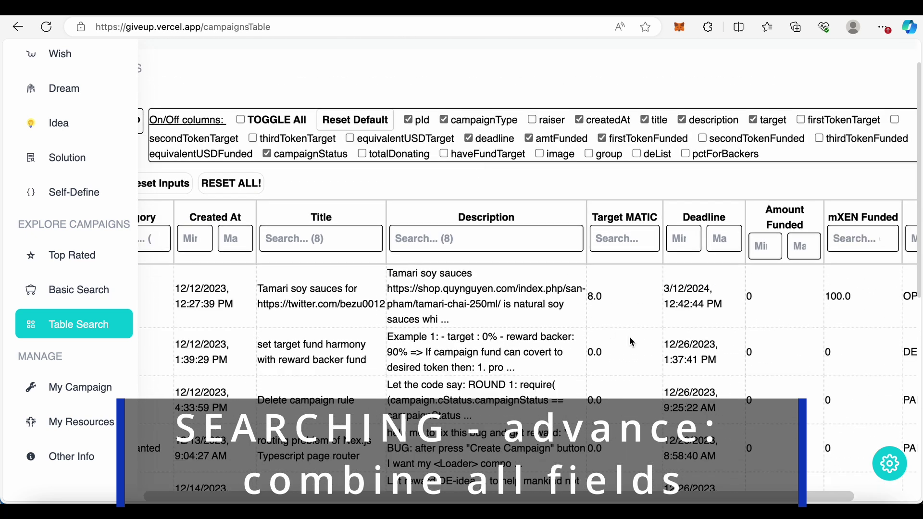
pyautogui.hscroll(3, 632, 341)
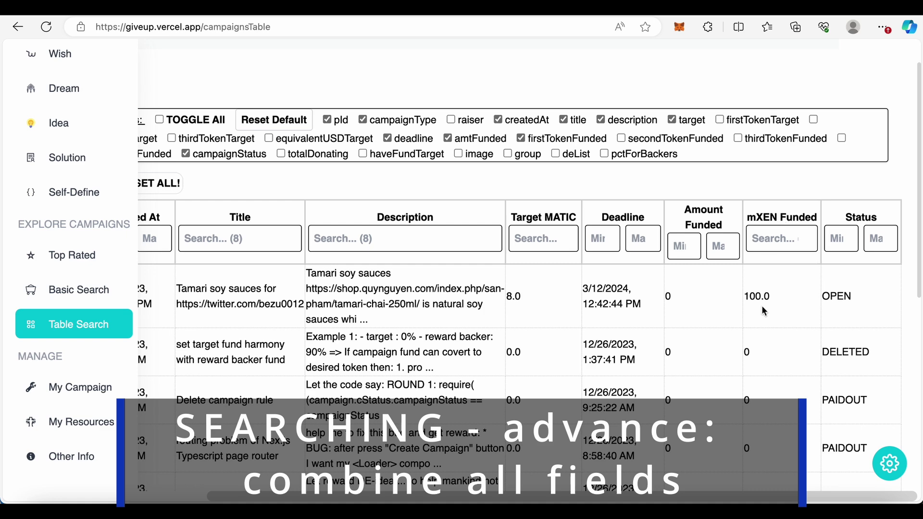
pyautogui.scroll(-6, 761, 308)
pyautogui.scroll(6, 762, 308)
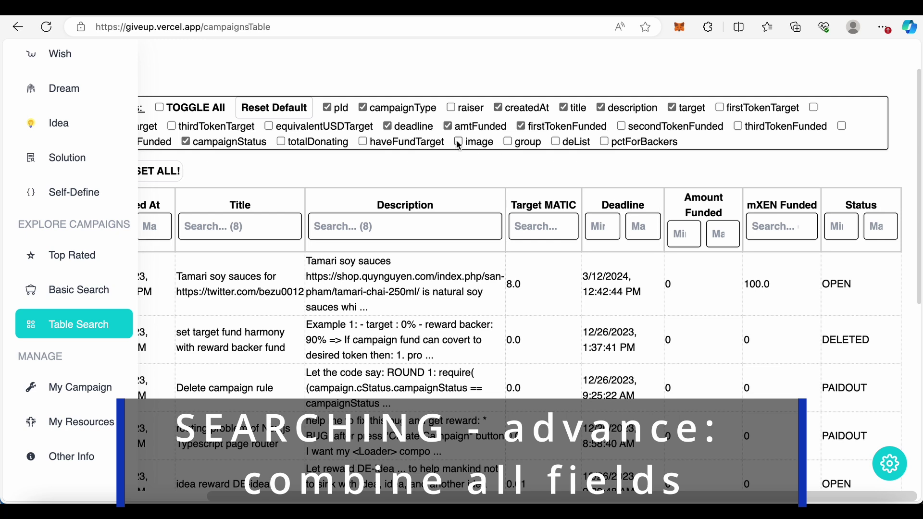
# Turn on the haveFundTarget column and look through its % for Raiser values.
pyautogui.click(363, 142)
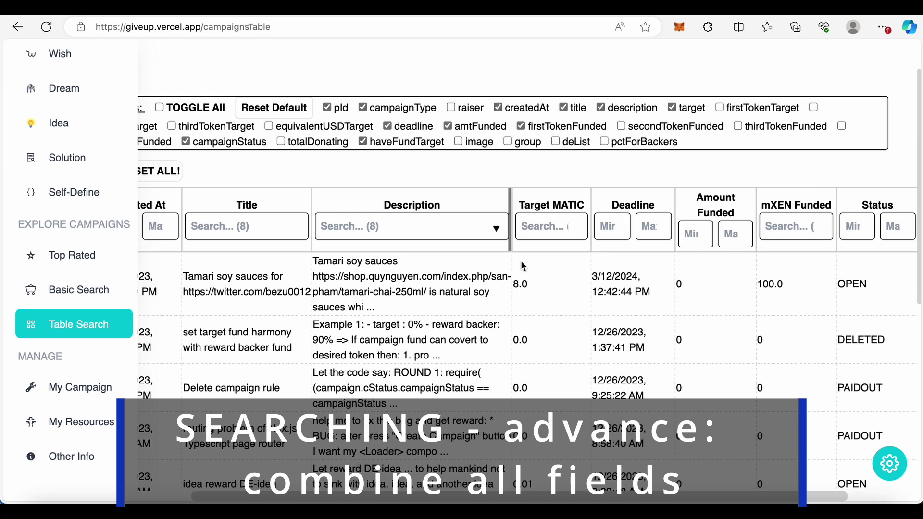
pyautogui.hscroll(3, 558, 308)
pyautogui.hscroll(1, 559, 308)
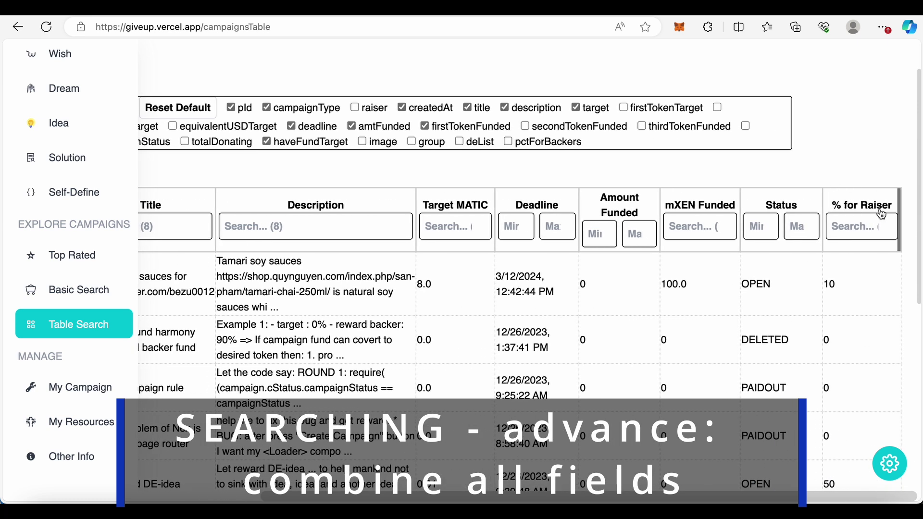
pyautogui.scroll(-5, 850, 304)
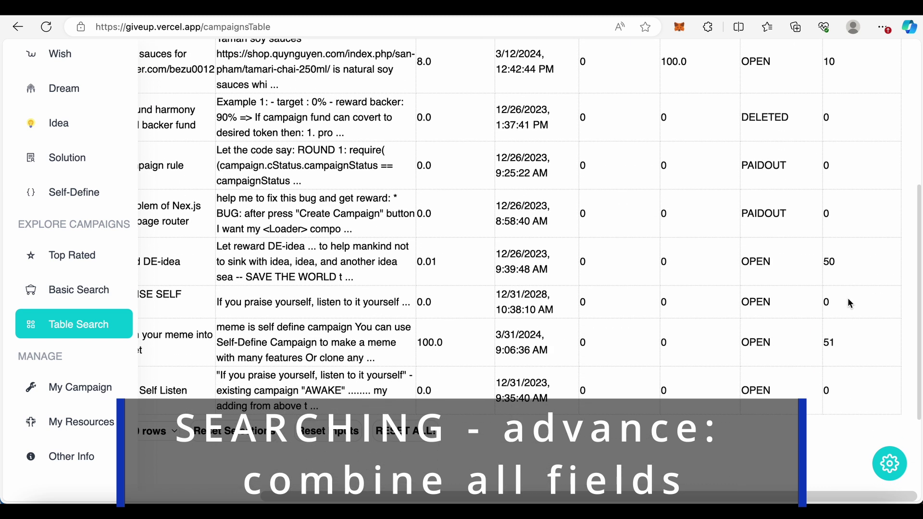
# Highlight the idea reward campaign's % for Raiser value and open the suggested values of that column's filter.
pyautogui.doubleClick(832, 264)
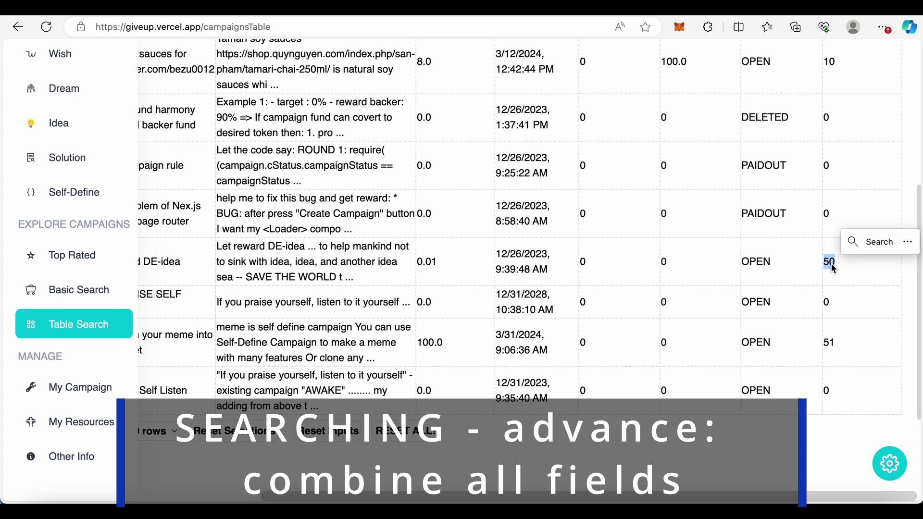
pyautogui.scroll(6, 813, 260)
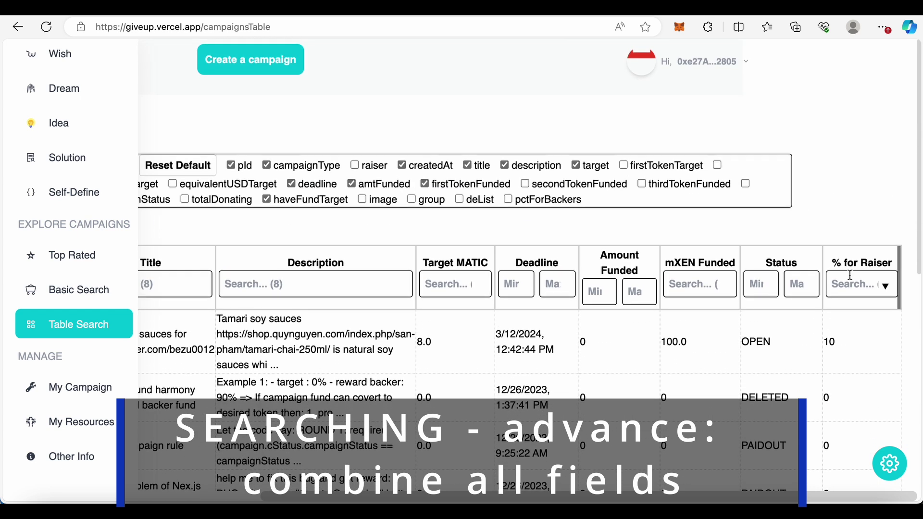
pyautogui.click(889, 294)
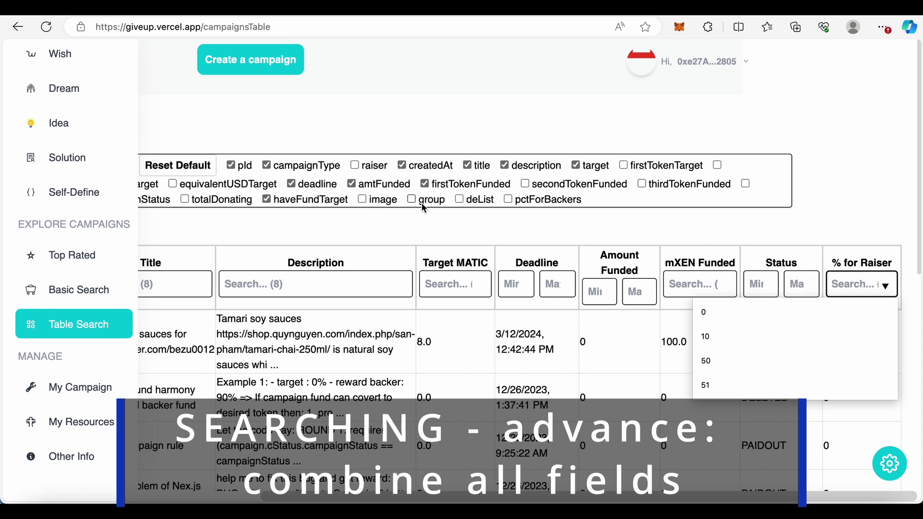
# Turn on the pctForBackers column and look through the % for backers values of all campaigns.
pyautogui.click(509, 199)
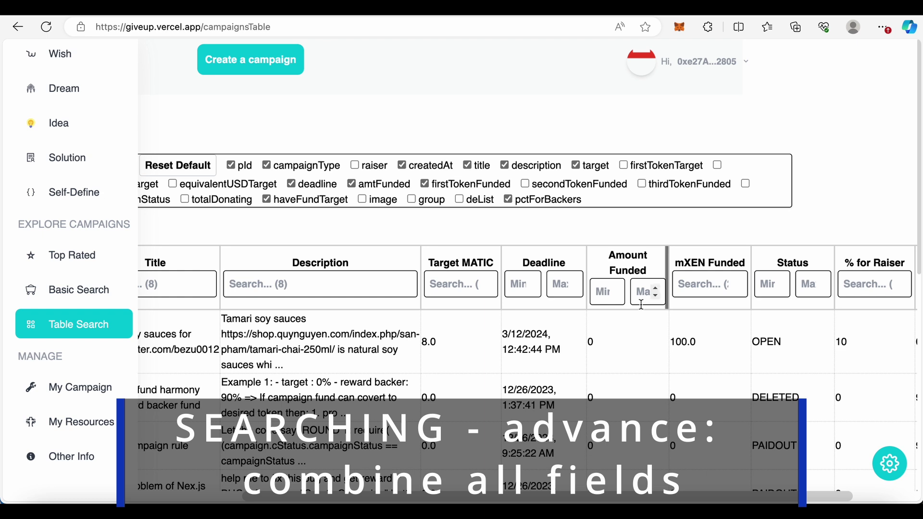
pyautogui.hscroll(4, 871, 294)
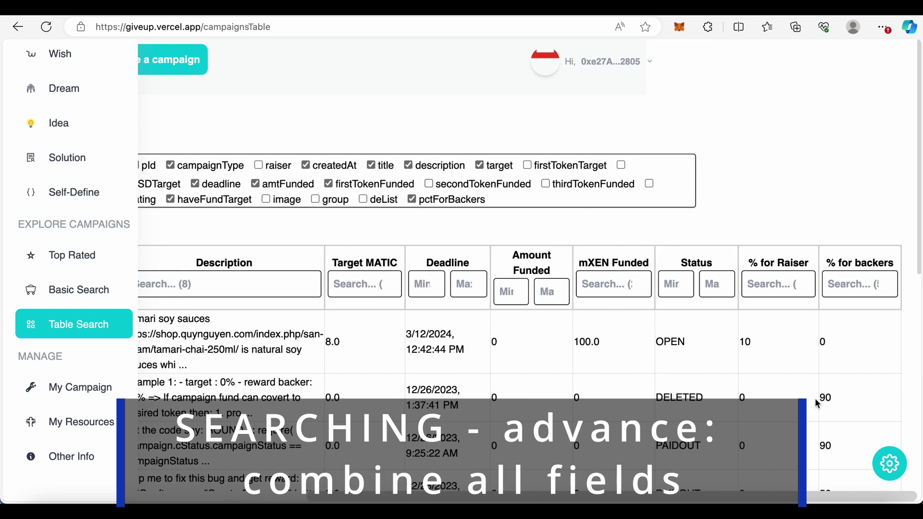
pyautogui.scroll(-5, 817, 403)
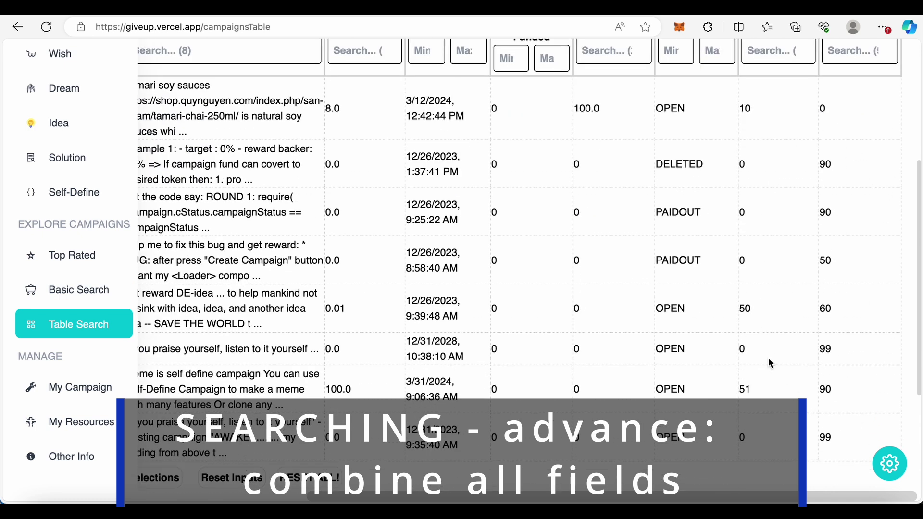
pyautogui.scroll(5, 768, 359)
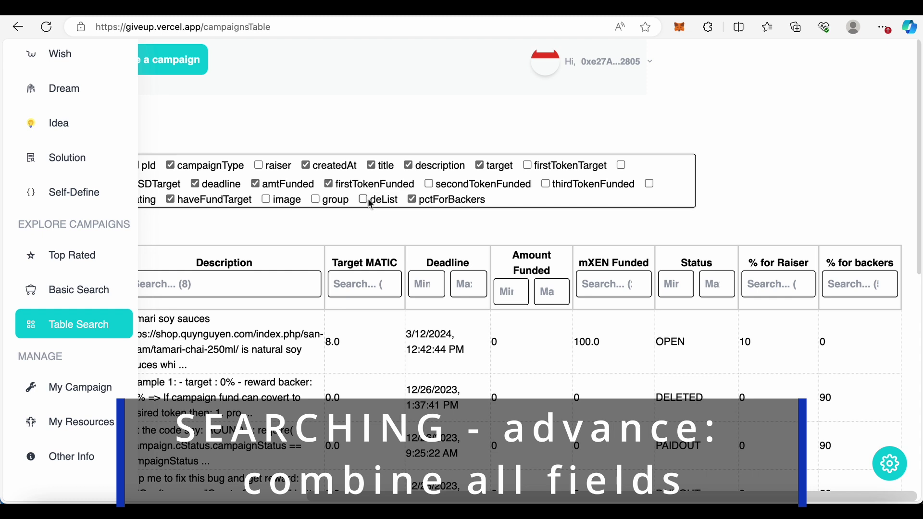
# Turn on the group column, look through its values and highlight the group value of the last campaign.
pyautogui.click(316, 199)
pyautogui.hscroll(4, 649, 361)
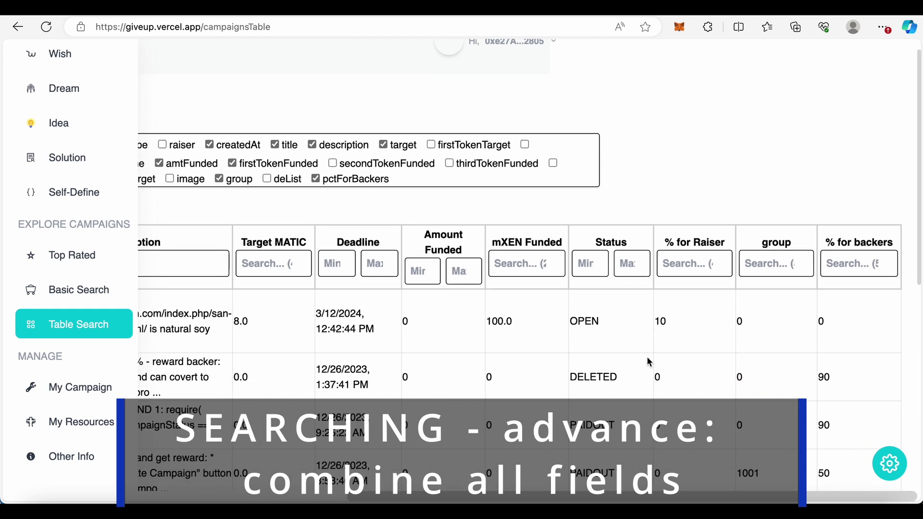
pyautogui.scroll(-3, 648, 360)
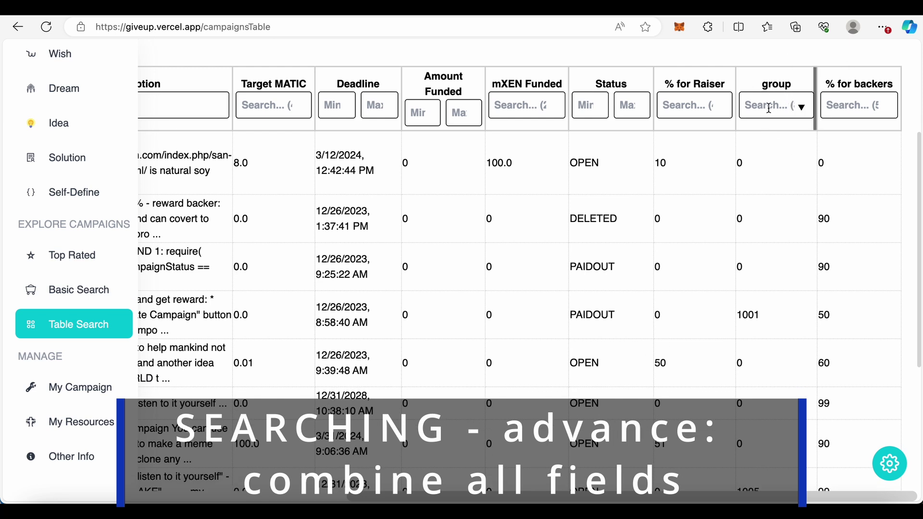
pyautogui.click(769, 108)
pyautogui.click(754, 371)
pyautogui.scroll(-4, 753, 372)
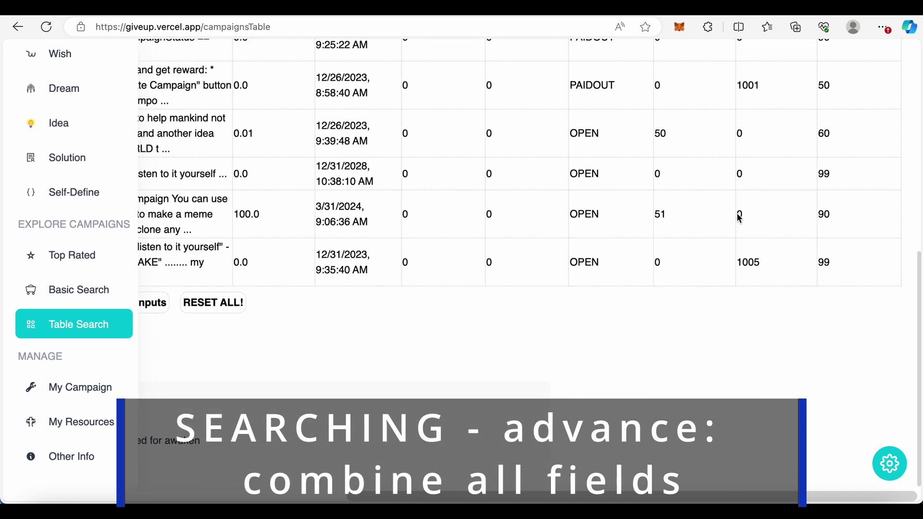
pyautogui.doubleClick(749, 261)
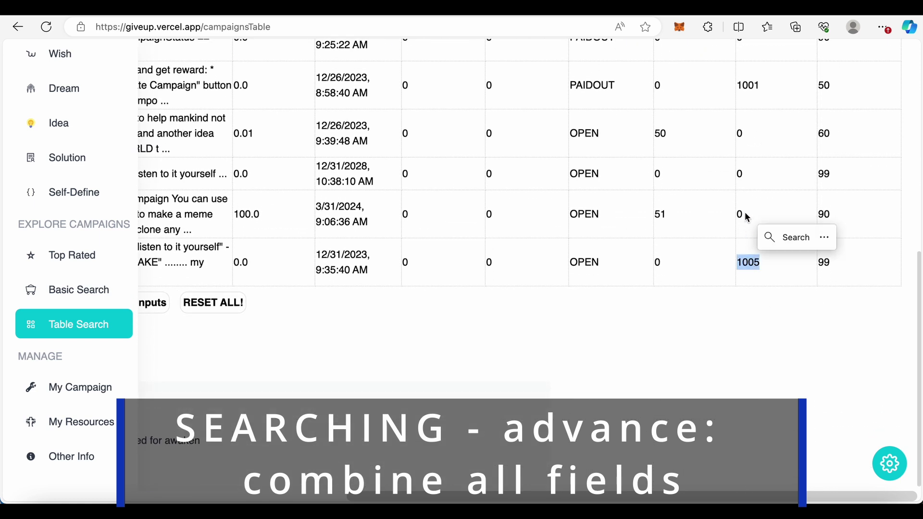
# Return to the start of the campaigns table and hide the side navigation.
pyautogui.scroll(7, 358, 198)
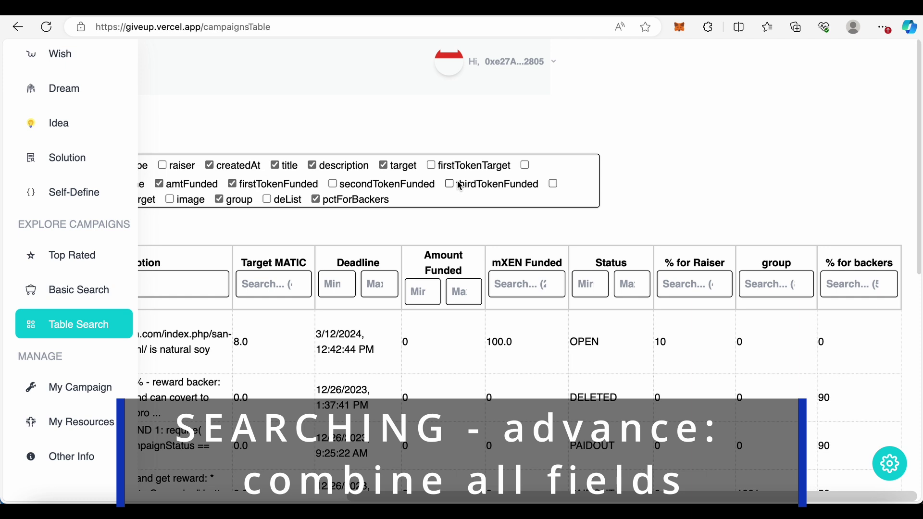
pyautogui.hscroll(-3, 460, 186)
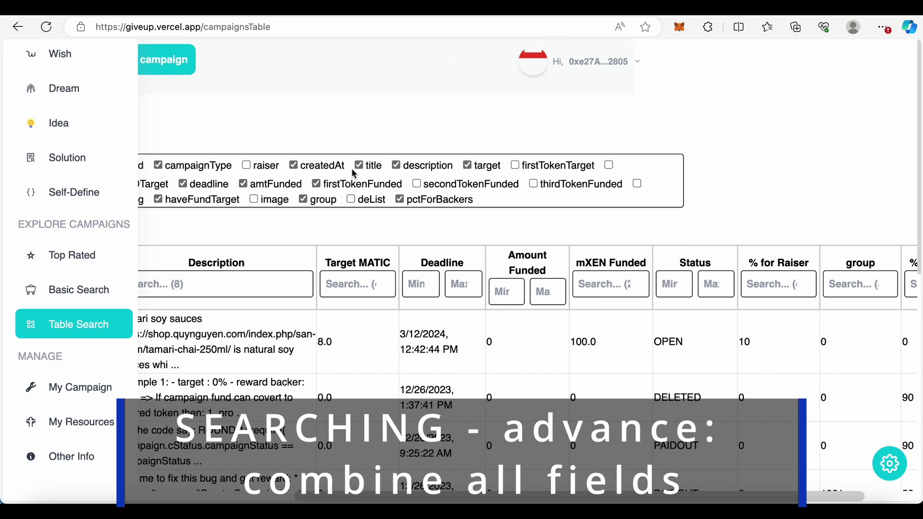
pyautogui.hscroll(-10, 354, 173)
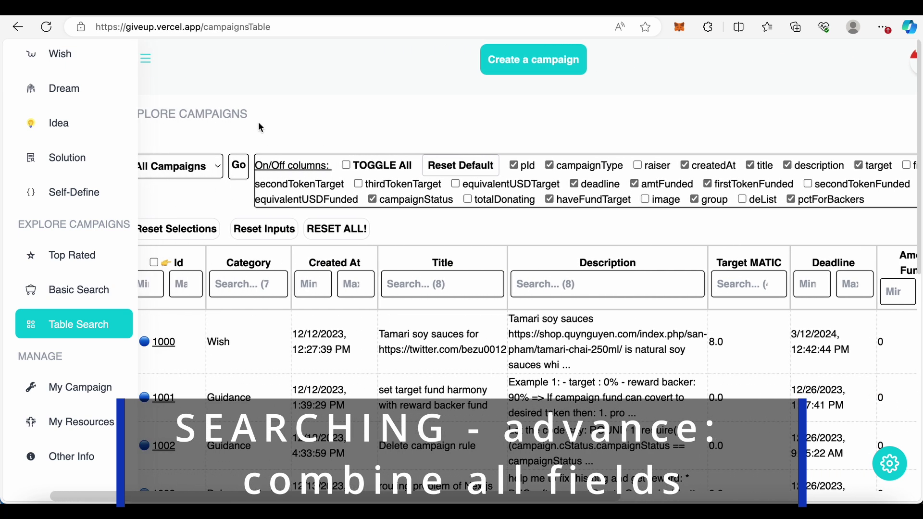
pyautogui.scroll(2, 70, 124)
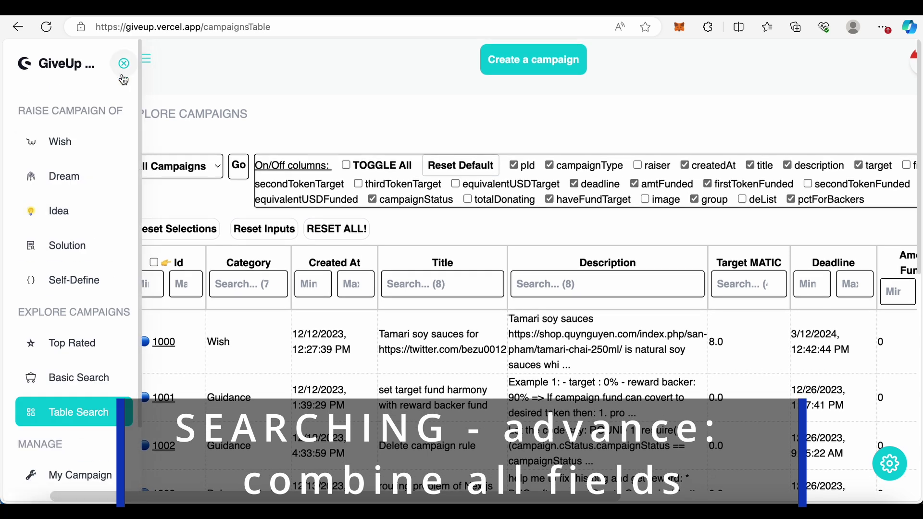
pyautogui.click(124, 64)
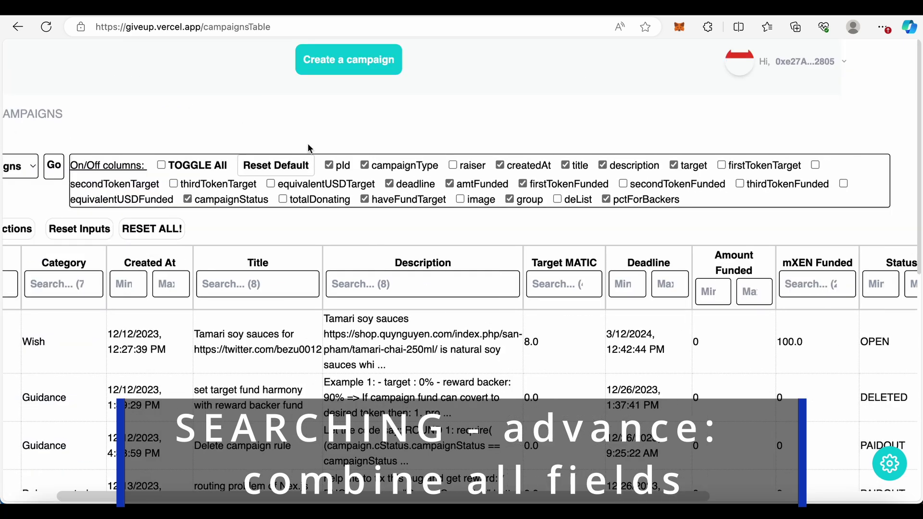
# Turn on all table columns at once and look through every column across the campaigns.
pyautogui.click(162, 166)
pyautogui.hscroll(5, 364, 340)
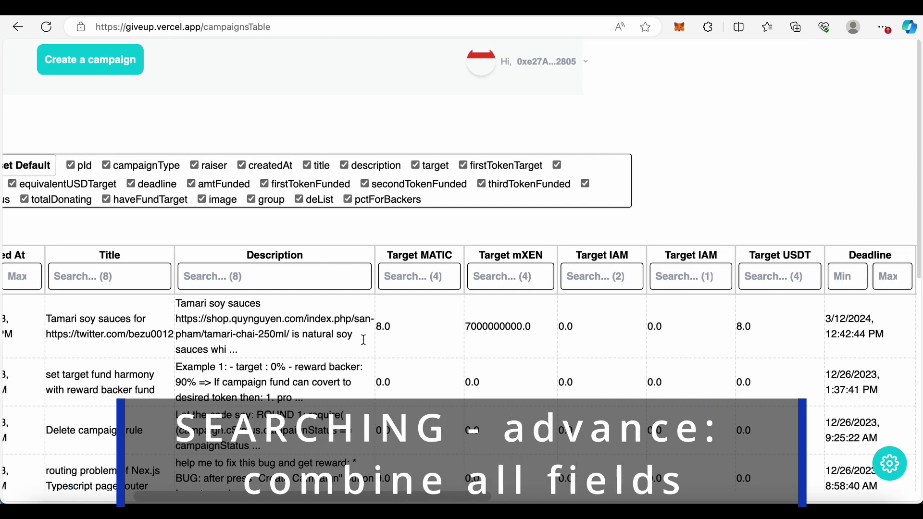
pyautogui.hscroll(12, 364, 340)
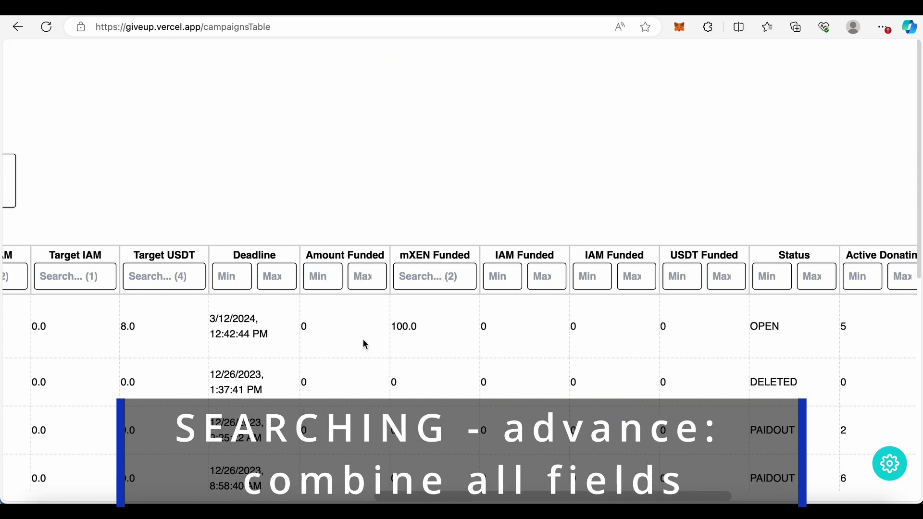
pyautogui.hscroll(9, 364, 340)
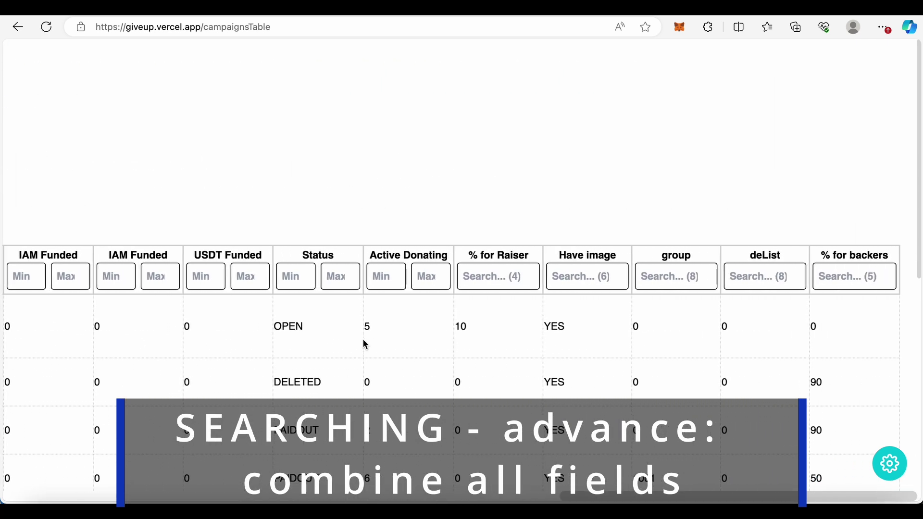
pyautogui.scroll(-7, 475, 387)
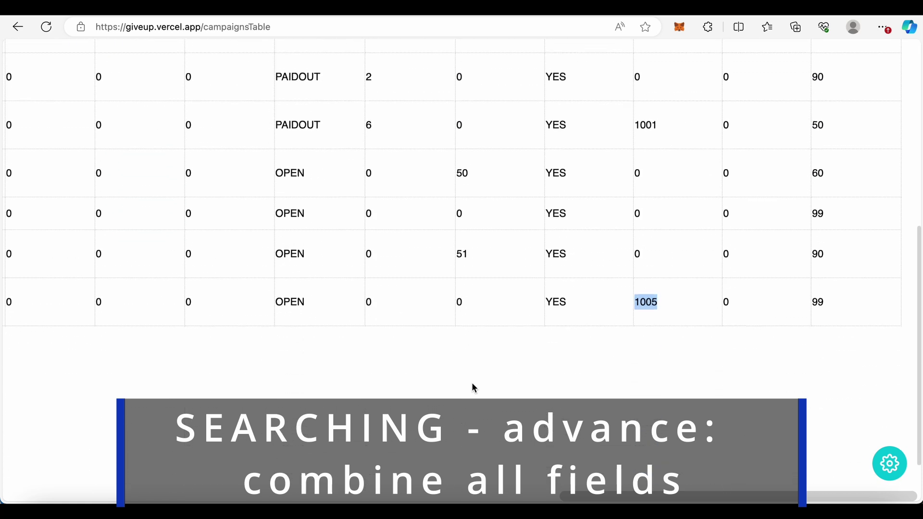
pyautogui.scroll(6, 475, 387)
pyautogui.scroll(2, 472, 383)
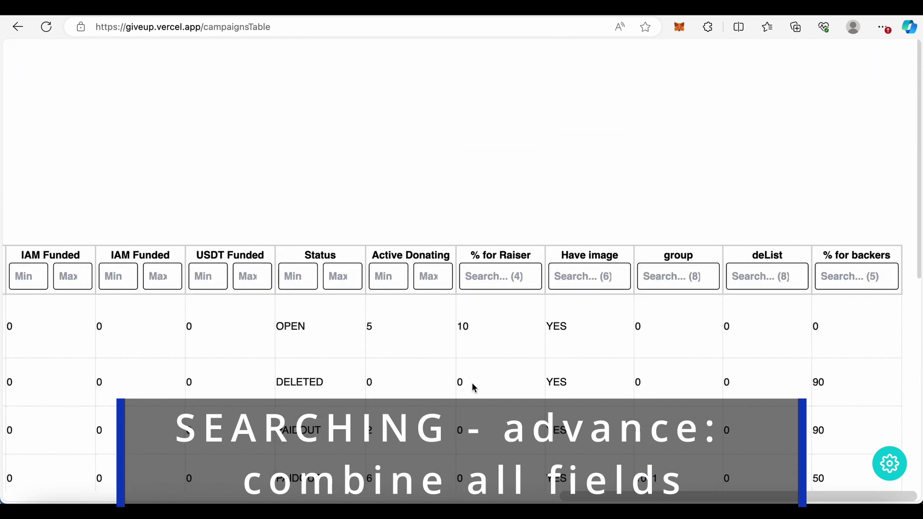
pyautogui.hscroll(-10, 471, 383)
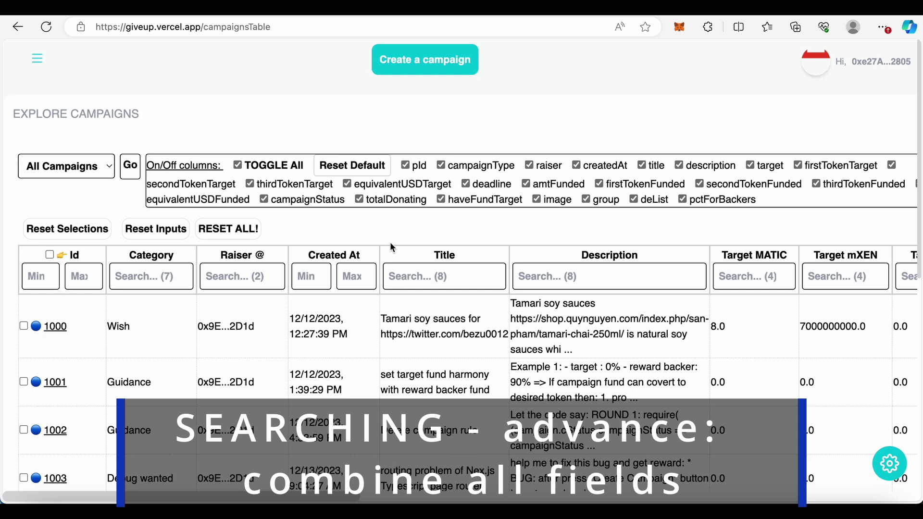
# Reset the table to its default columns and look through the full list of campaigns.
pyautogui.click(351, 166)
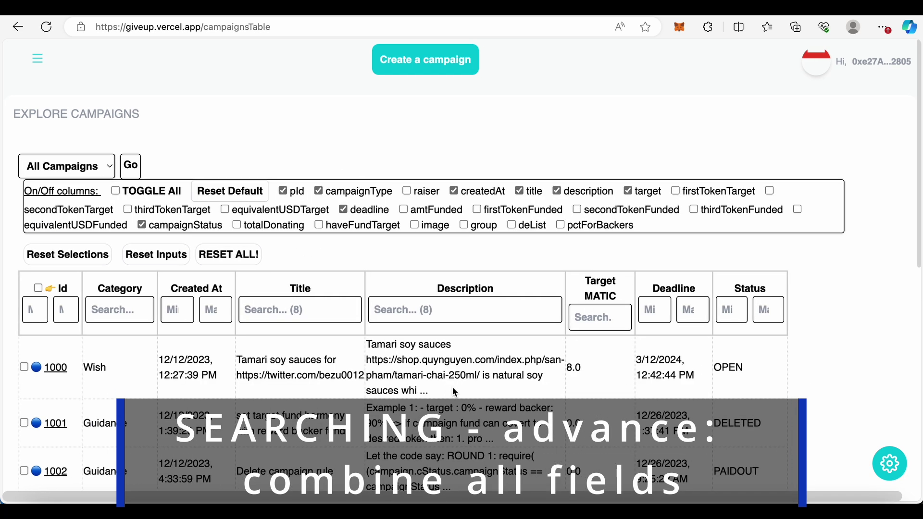
pyautogui.scroll(-5, 452, 387)
pyautogui.scroll(-5, 452, 388)
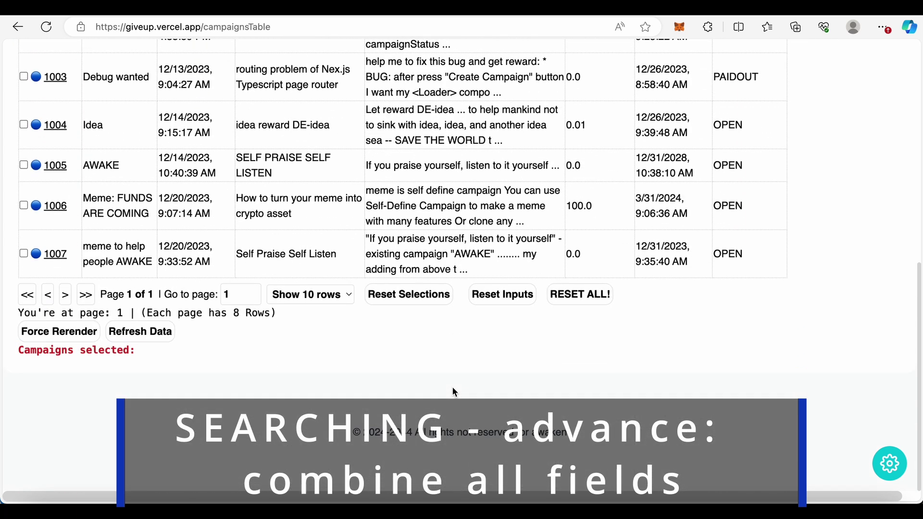
pyautogui.scroll(10, 452, 388)
pyautogui.scroll(-1, 454, 392)
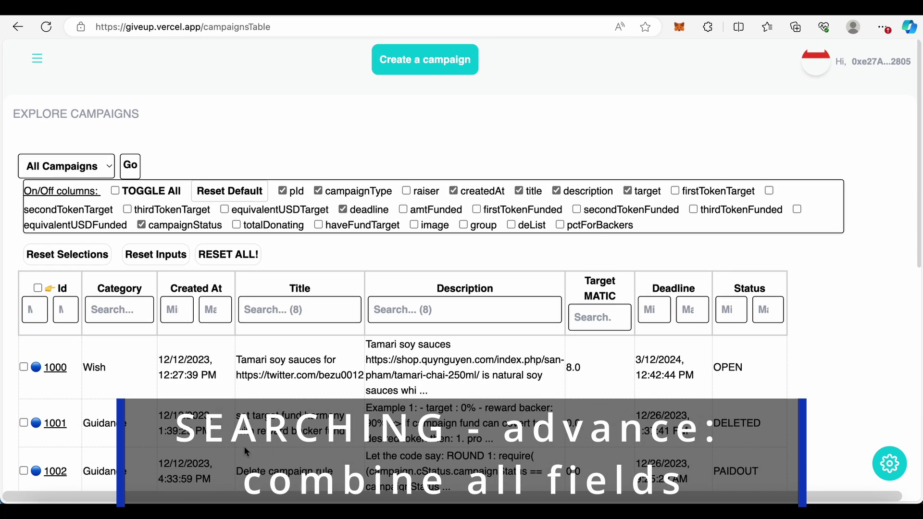
pyautogui.scroll(-10, 130, 419)
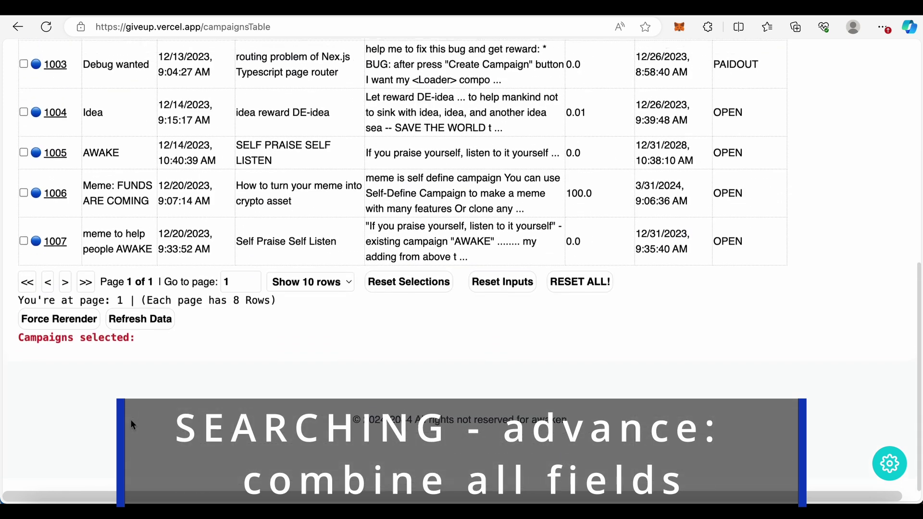